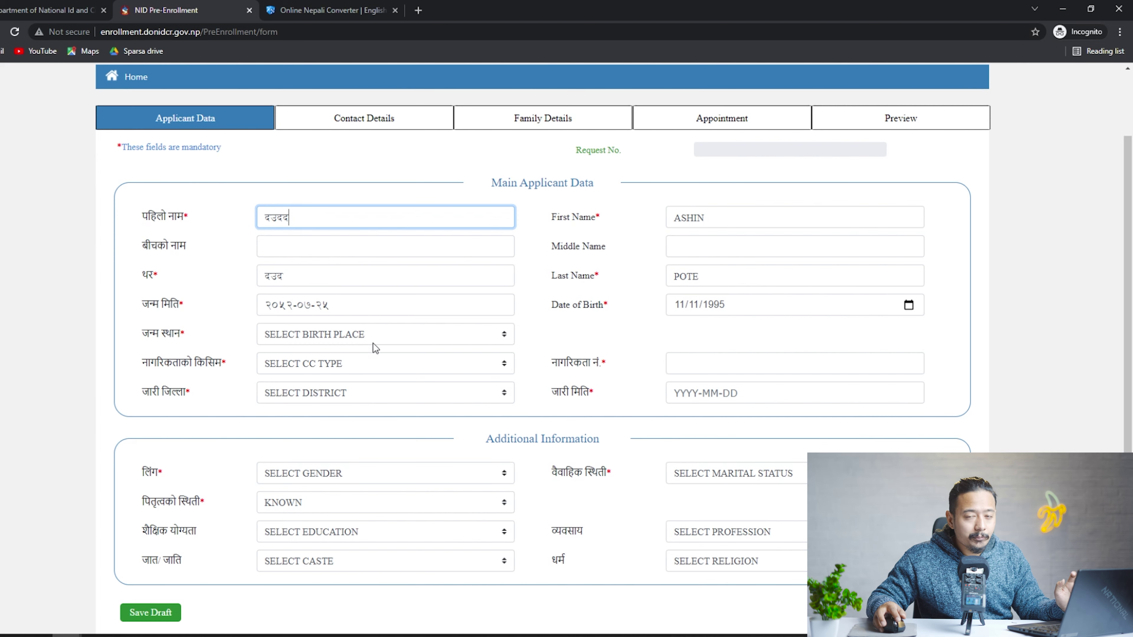
Step: Leave the Nepali middle name empty after checking the Nepali converter page
left_click(287, 250)
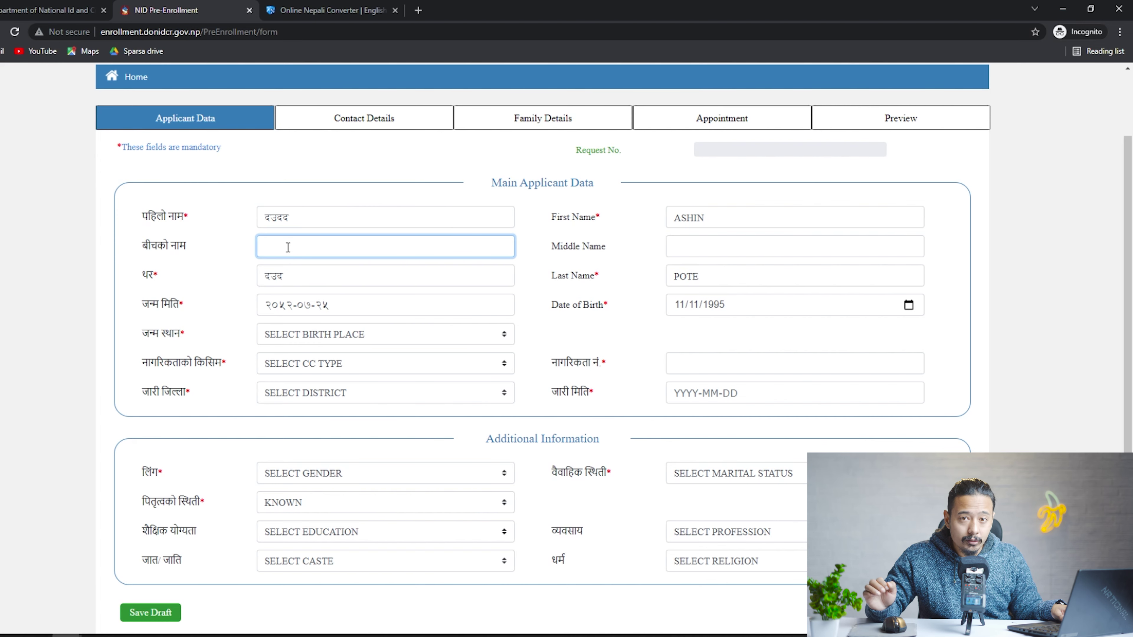
left_click(329, 11)
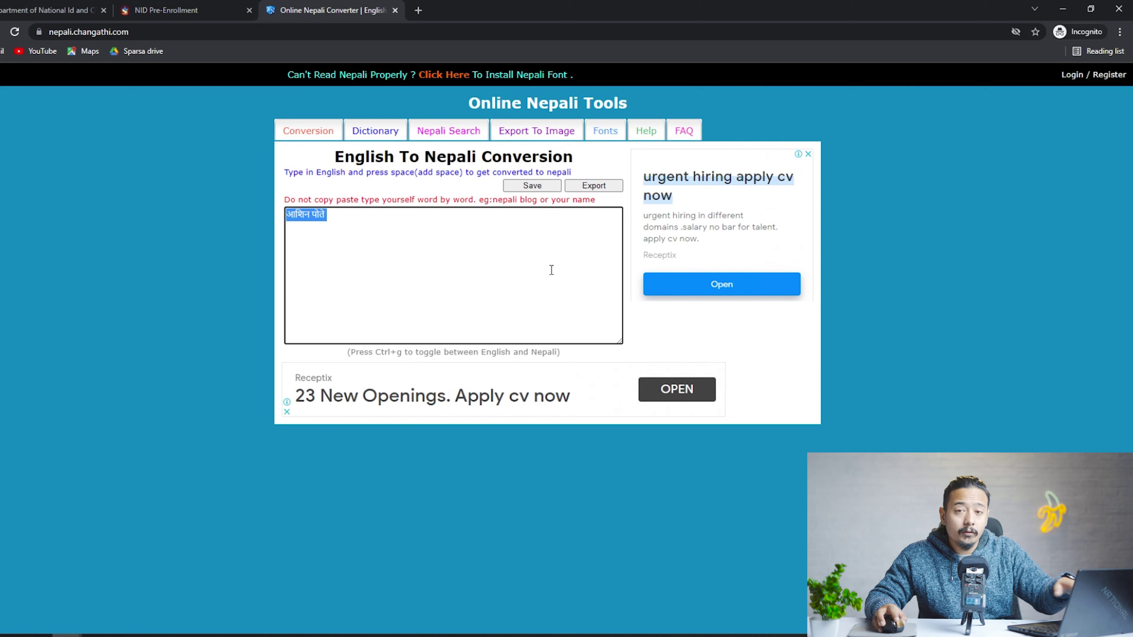
left_click(422, 249)
left_click(258, 12)
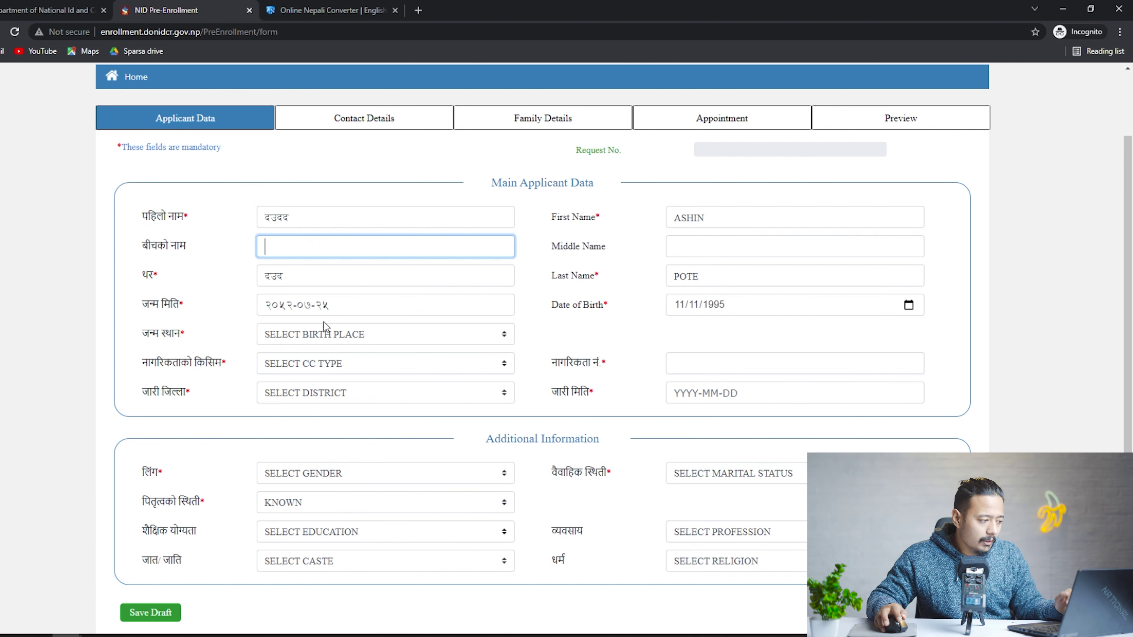
left_click(328, 308)
Step: Set the birth place by typing 'kath' in the birth-place field
left_click(442, 334)
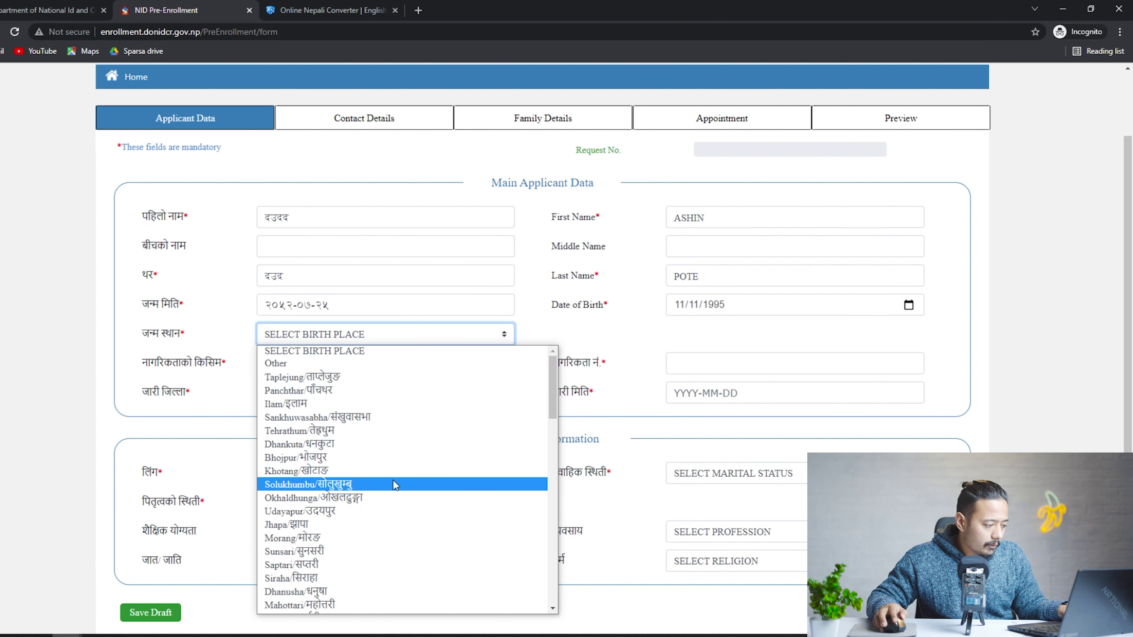
scroll(392, 480, "down", 15)
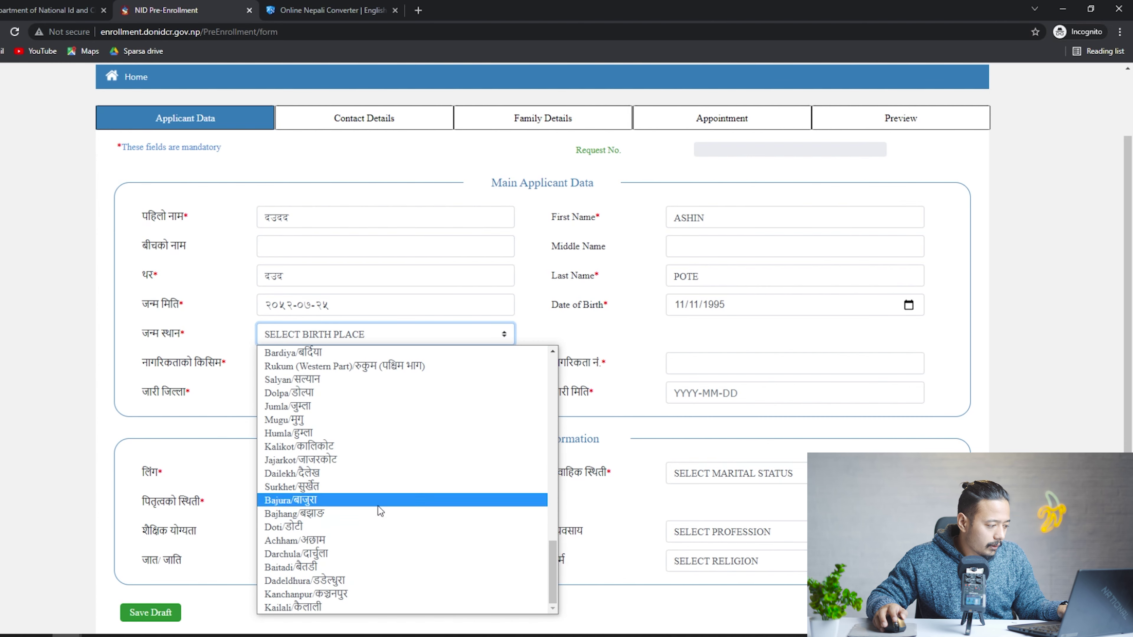
scroll(342, 424, "up", 6)
scroll(341, 401, "up", 1)
left_click(338, 340)
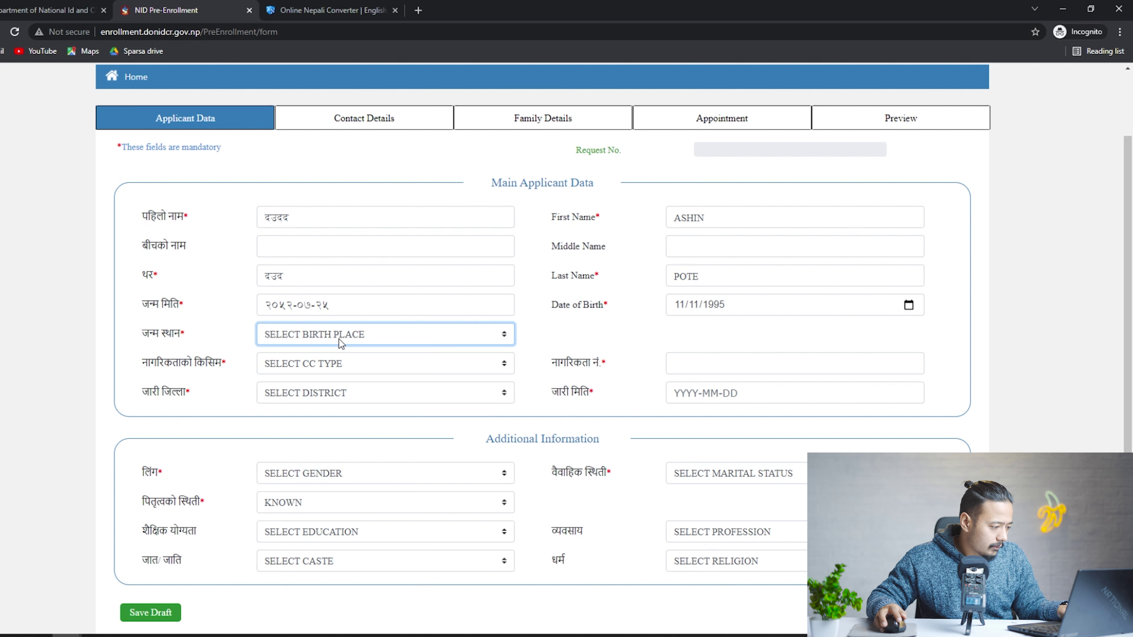
type("kath")
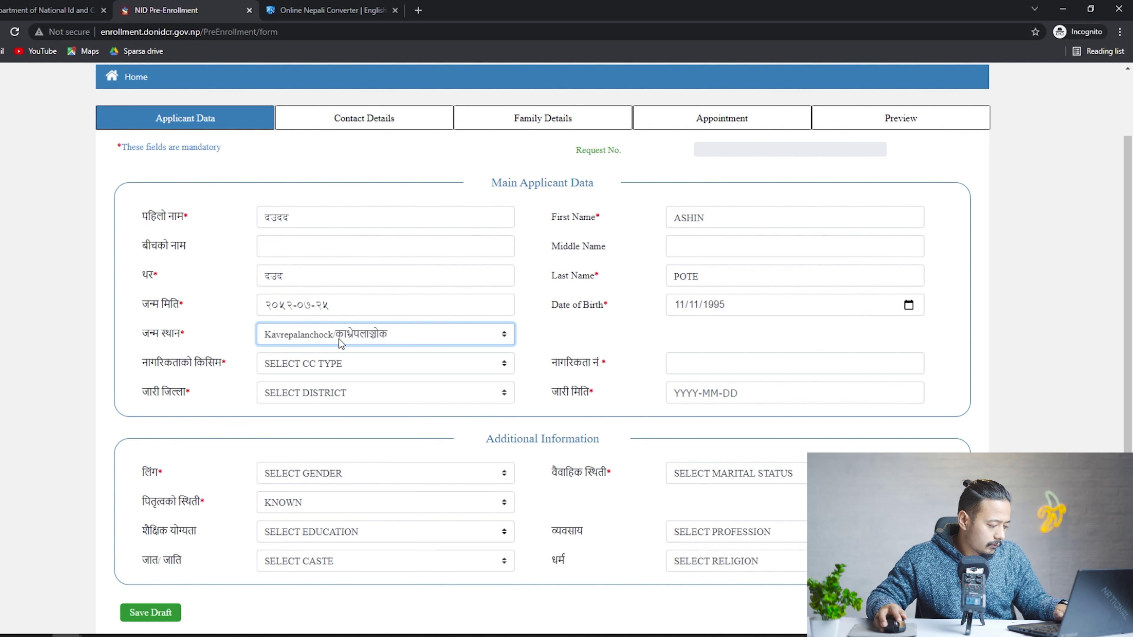
Step: Set the citizenship type, Bachelor's Degree as education, and Newar as caste
left_click(354, 369)
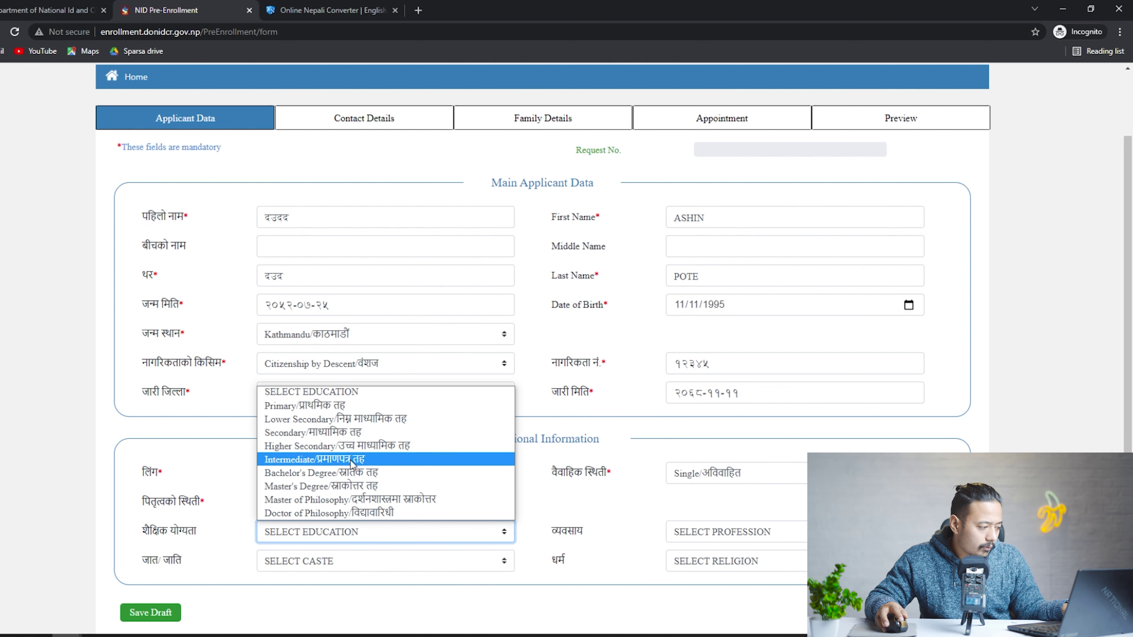
left_click(356, 471)
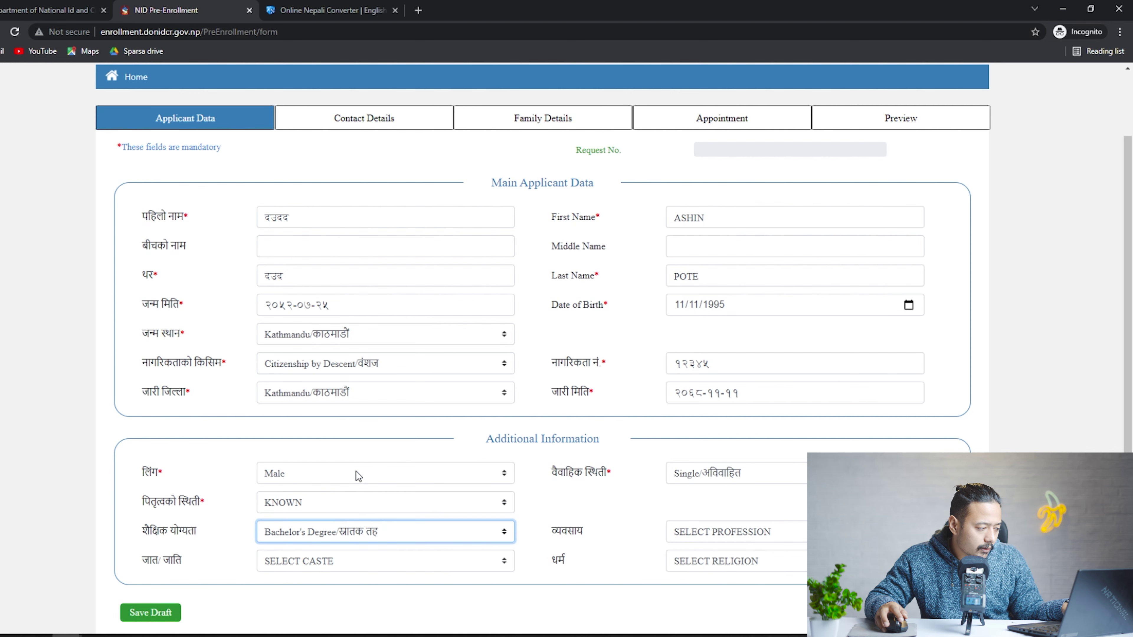
left_click(371, 560)
scroll(353, 481, "down", 3)
key("Down")
key("Down")
key("Down")
key("Down")
key("n")
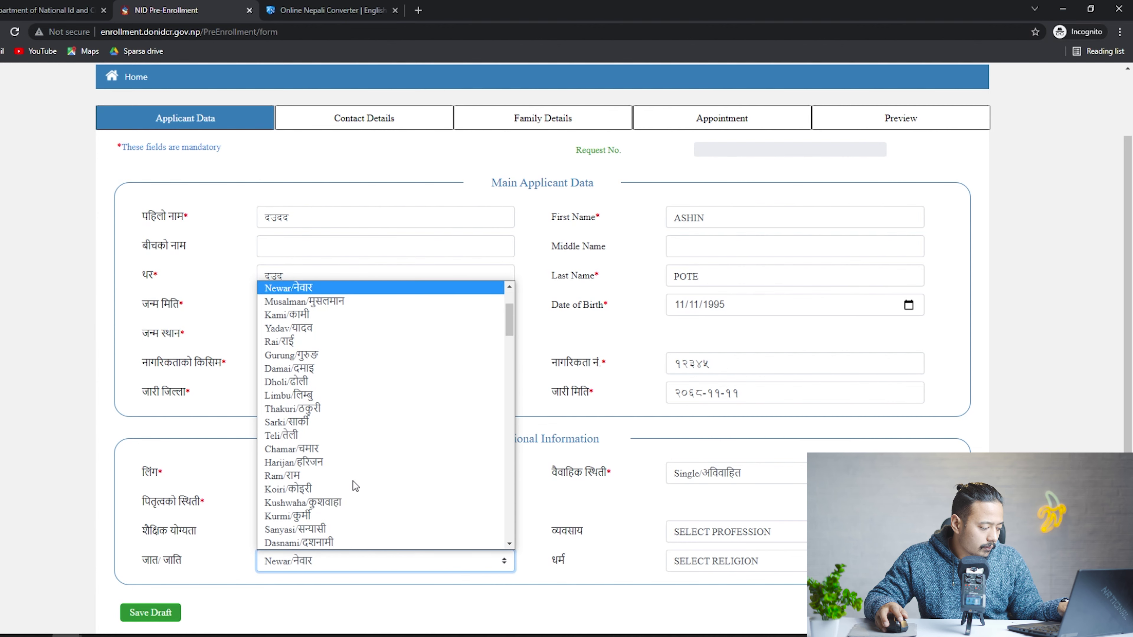
key("Return")
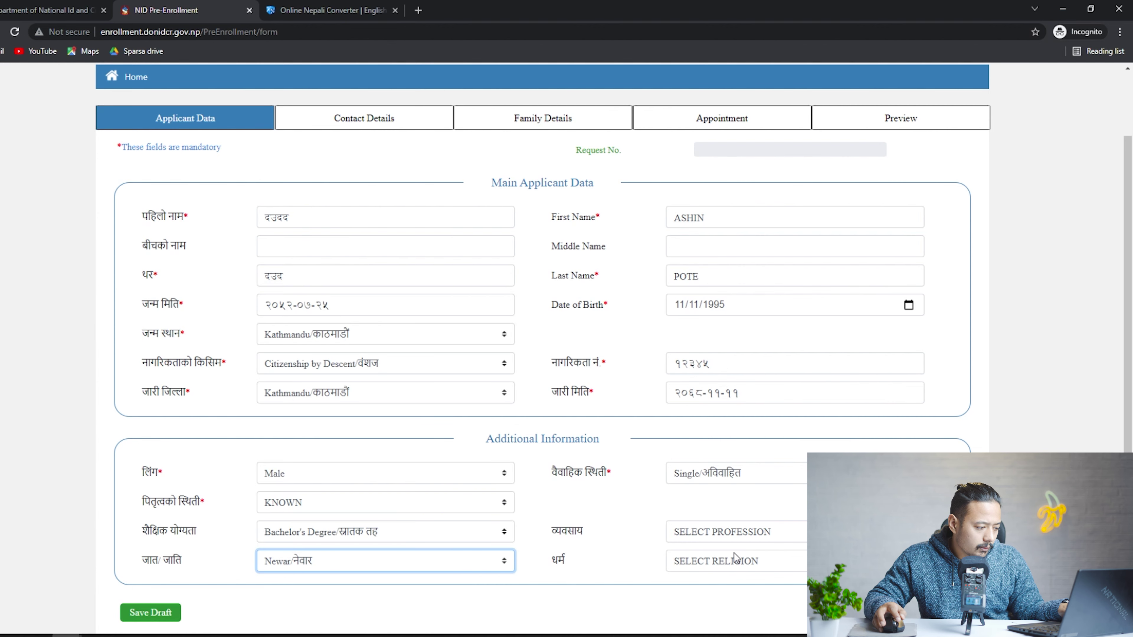
Step: Choose Hindu as the religion and bring up the profession choices
left_click(738, 560)
left_click(701, 449)
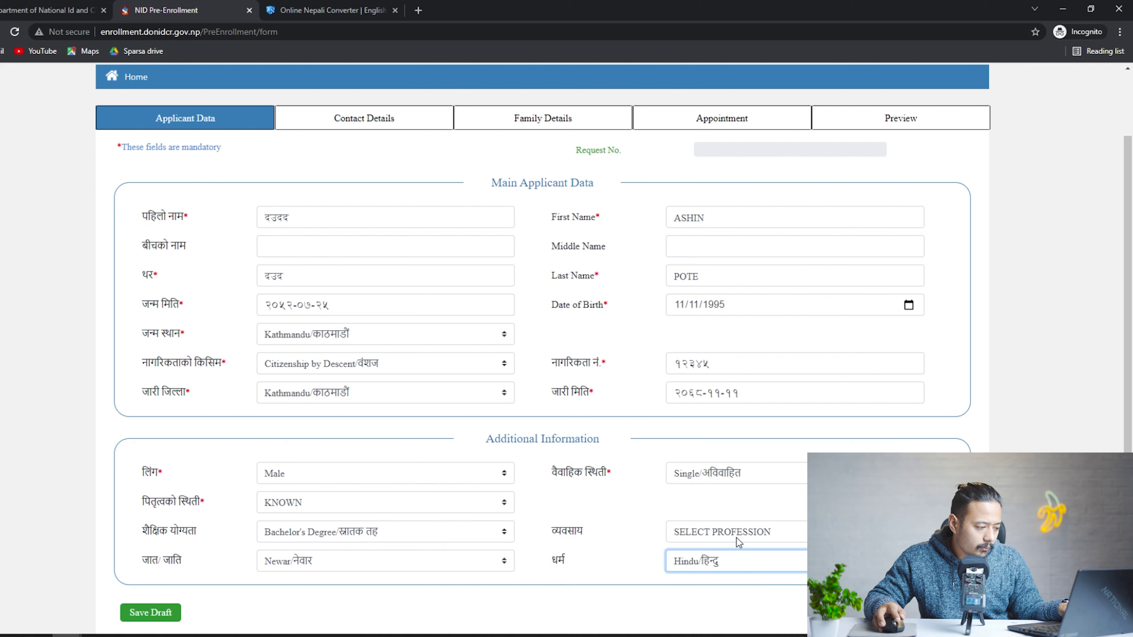
left_click(738, 531)
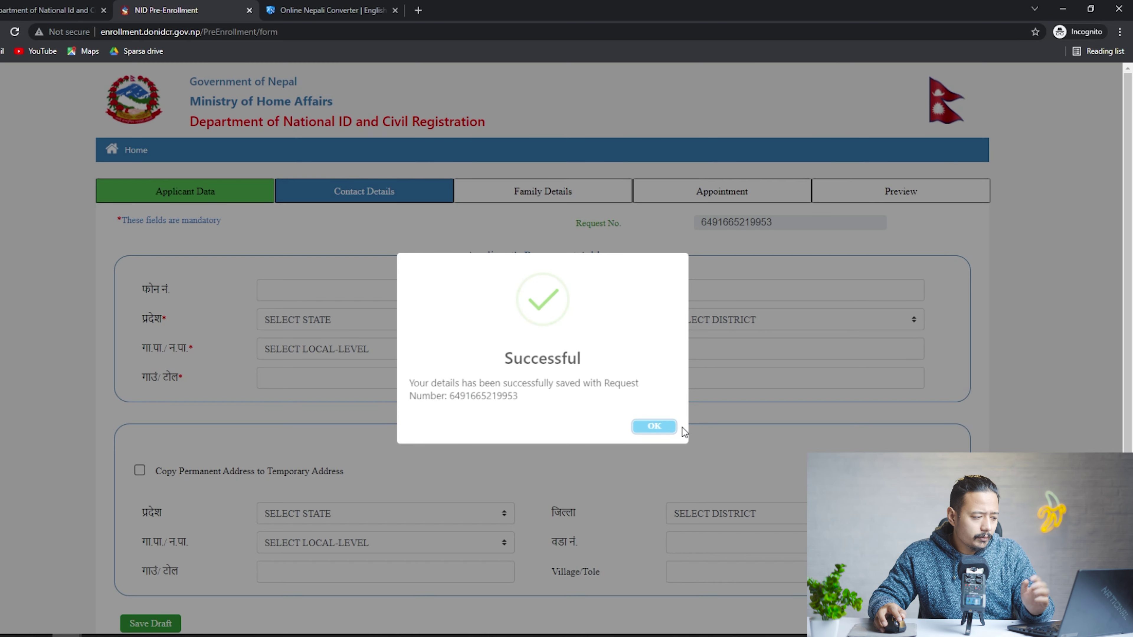
Step: Dismiss the save confirmation and set the permanent address state, district and local level
left_click(654, 426)
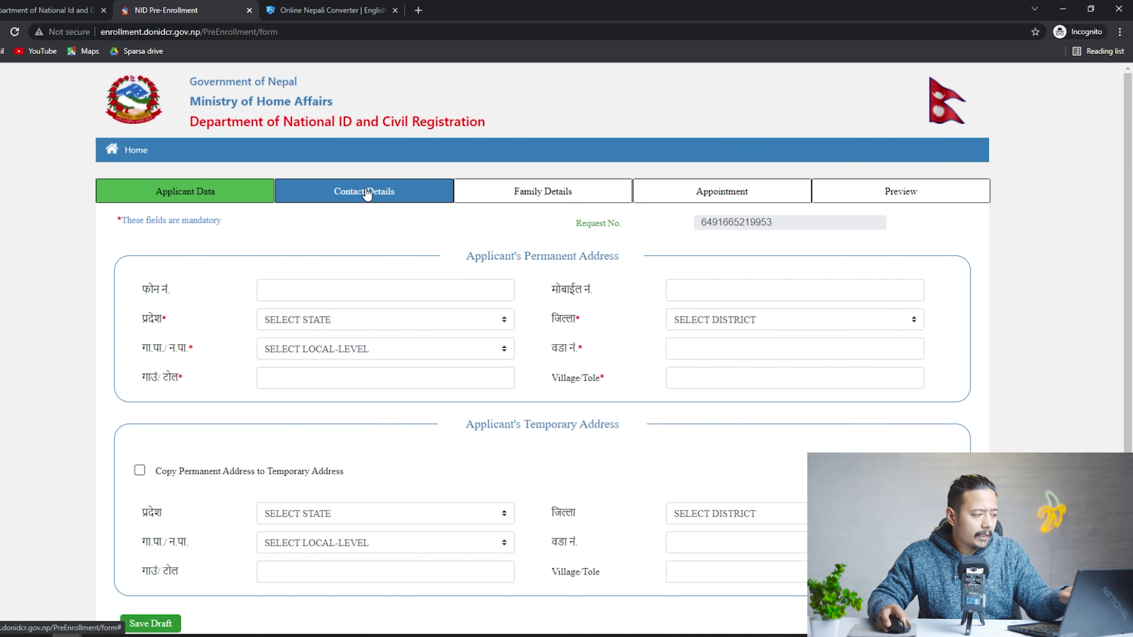
left_click(290, 294)
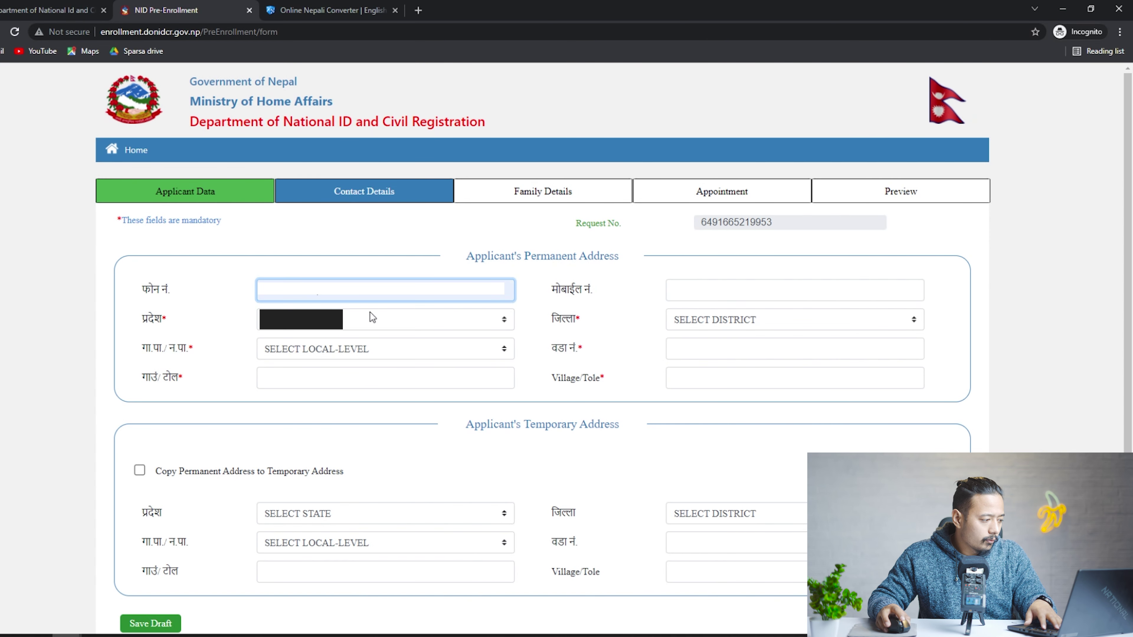
left_click(407, 318)
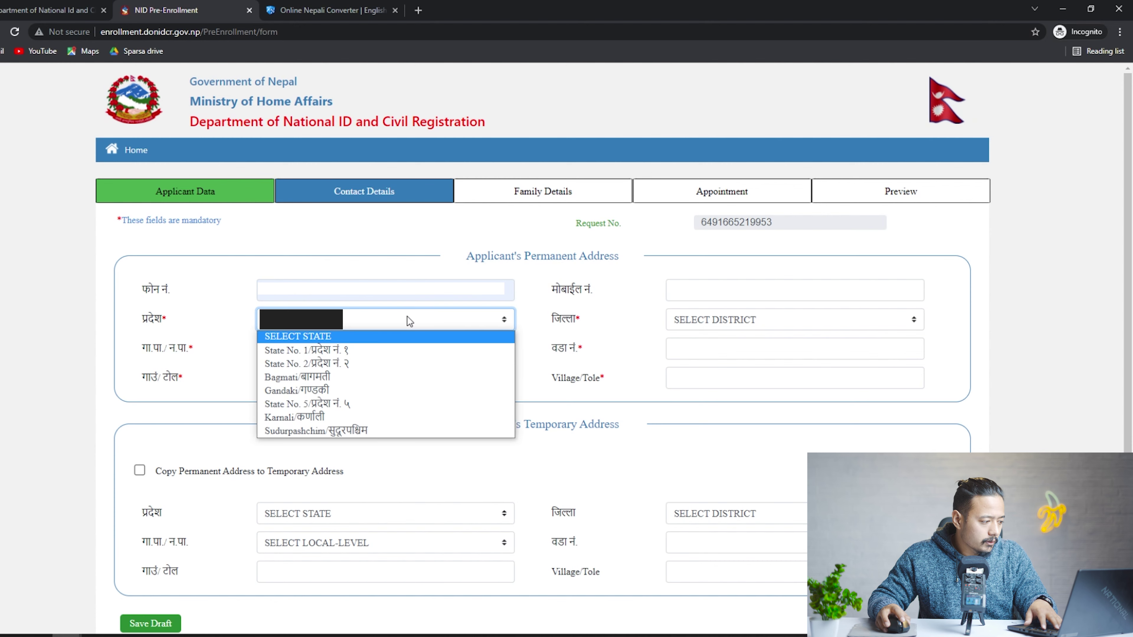
left_click(387, 376)
left_click(338, 350)
left_click(714, 320)
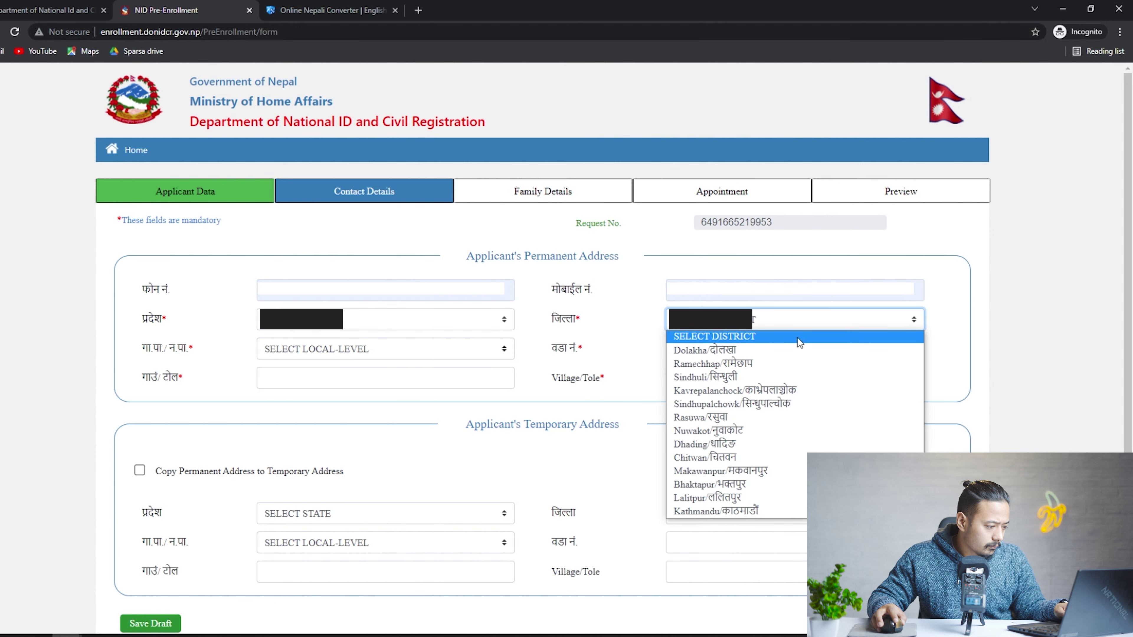
left_click(731, 511)
left_click(357, 371)
Step: Enter village/tole 'BANESWOR' in English and Nepali, and copy it to the temporary address
left_click(691, 384)
type("BANESWOR")
left_click(341, 377)
type("तयतय")
scroll(226, 467, "down", 1)
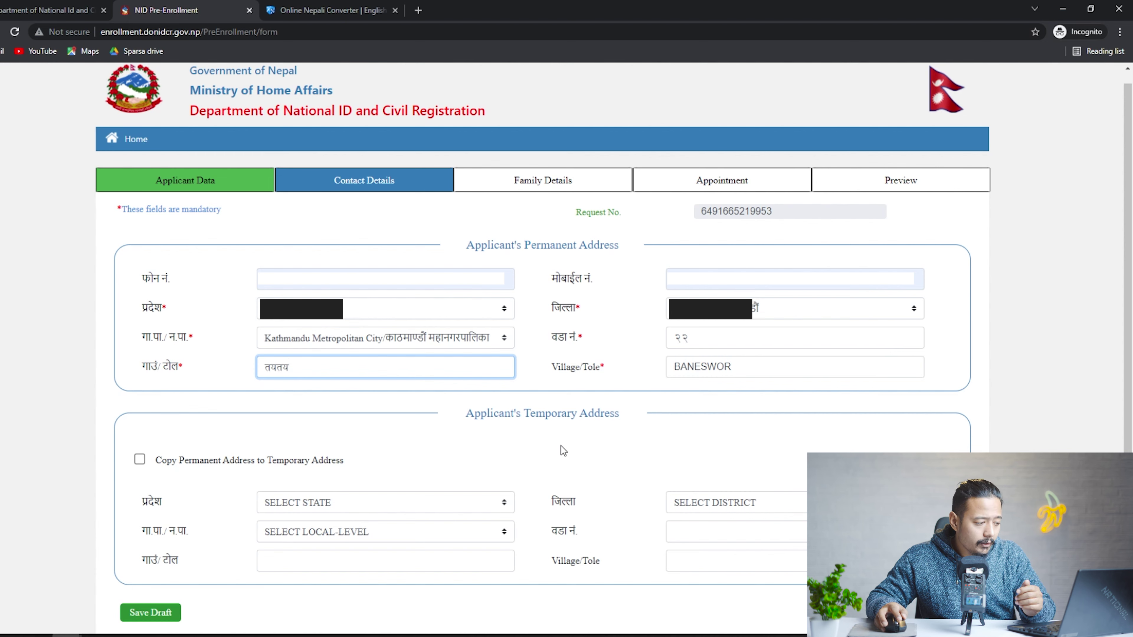
left_click(291, 472)
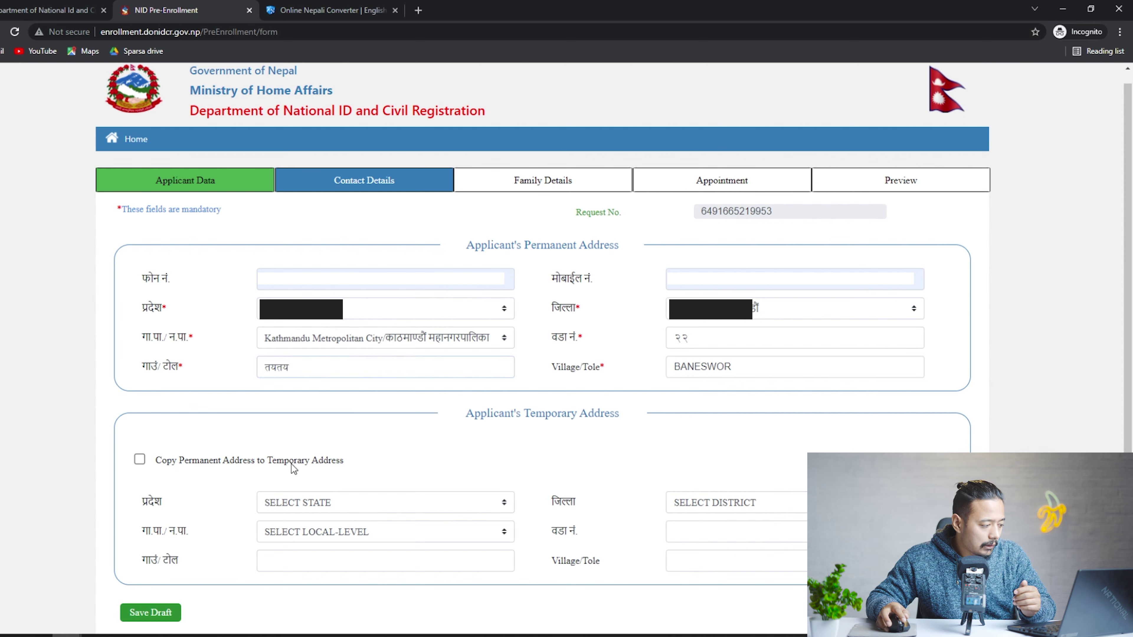
left_click(139, 460)
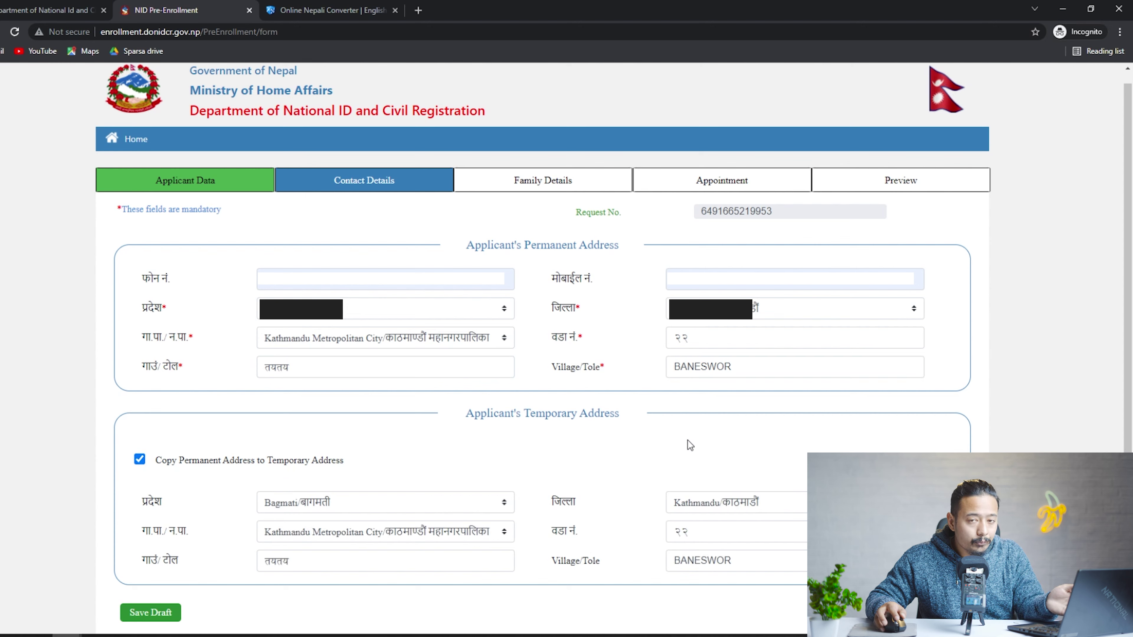
left_click(543, 180)
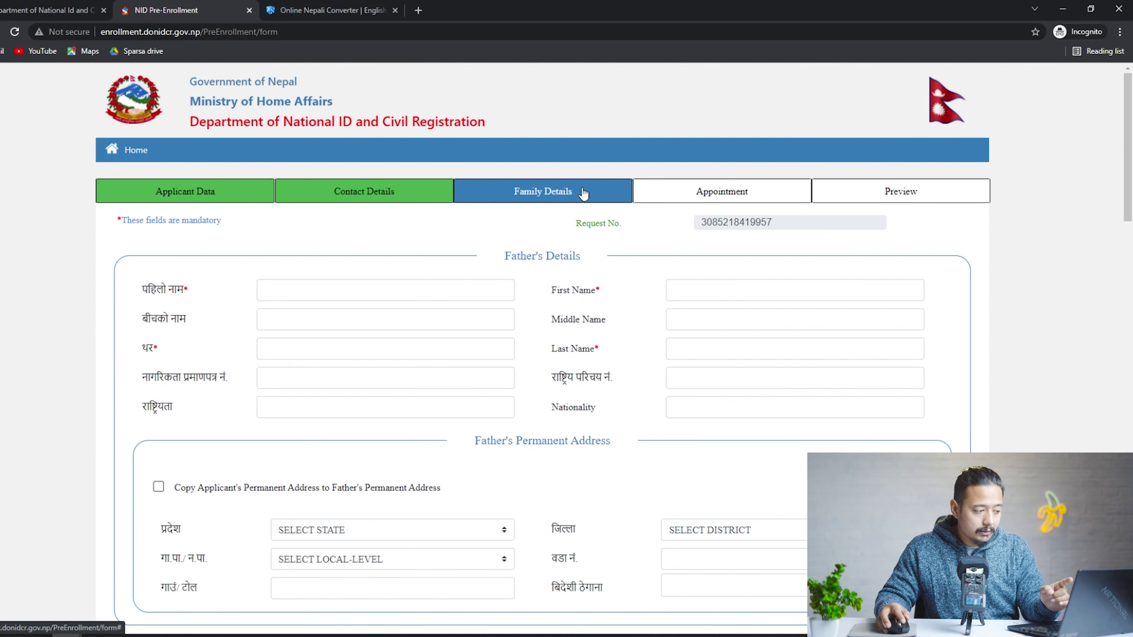
left_click(316, 288)
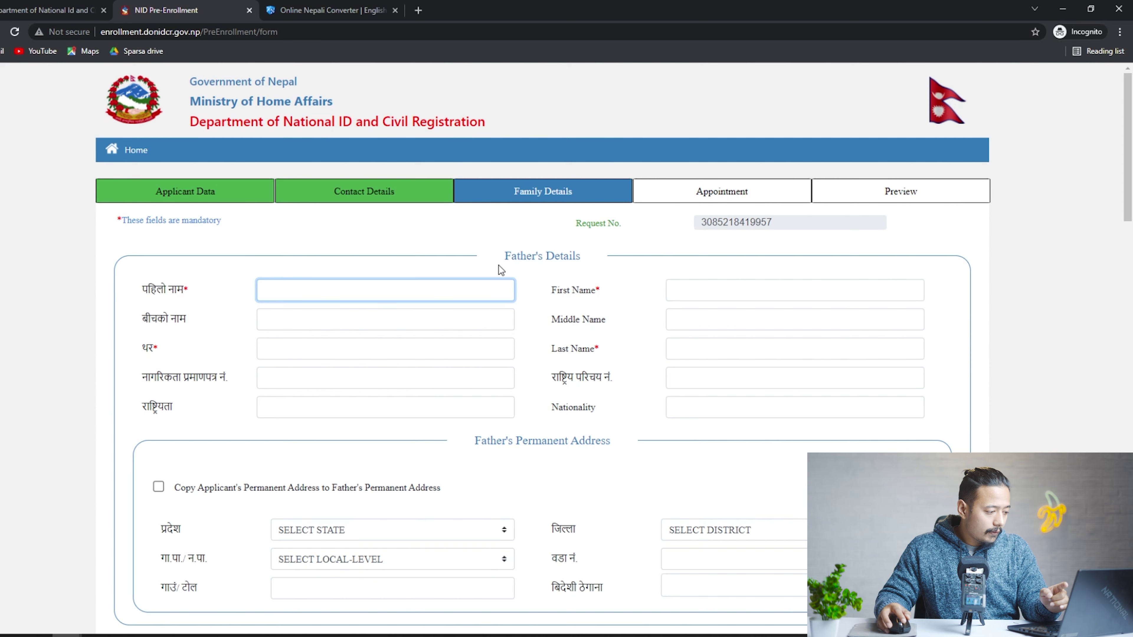
triple_click(508, 257)
left_click_drag(473, 443, 585, 442)
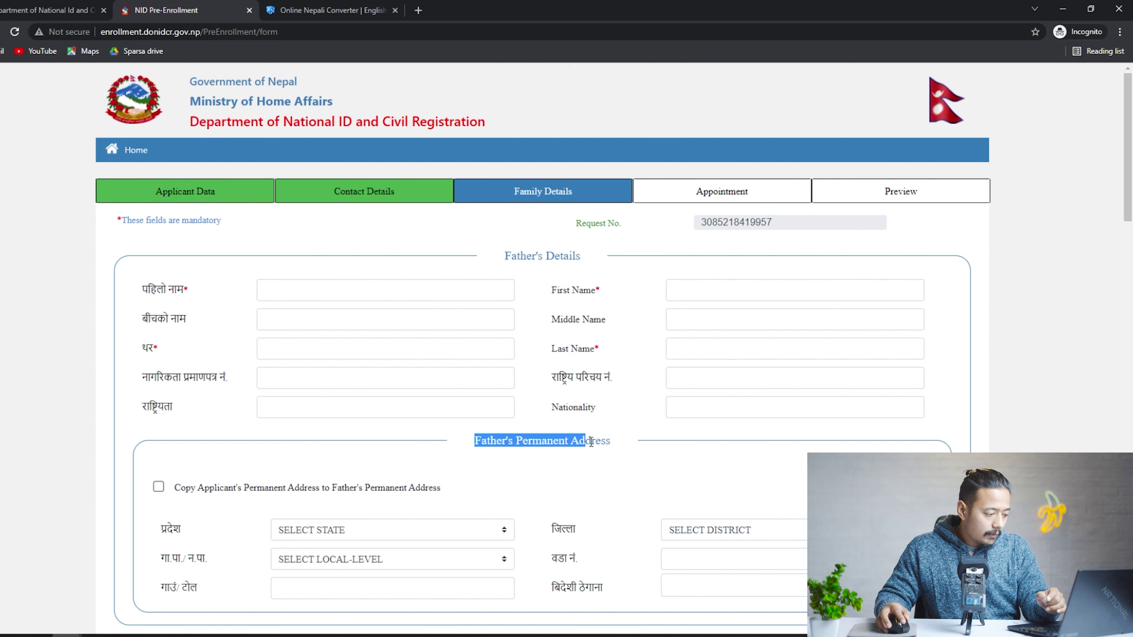
scroll(723, 407, "down", 5)
scroll(682, 408, "up", 3)
scroll(681, 411, "down", 3)
left_click_drag(520, 344, 586, 344)
scroll(572, 474, "down", 9)
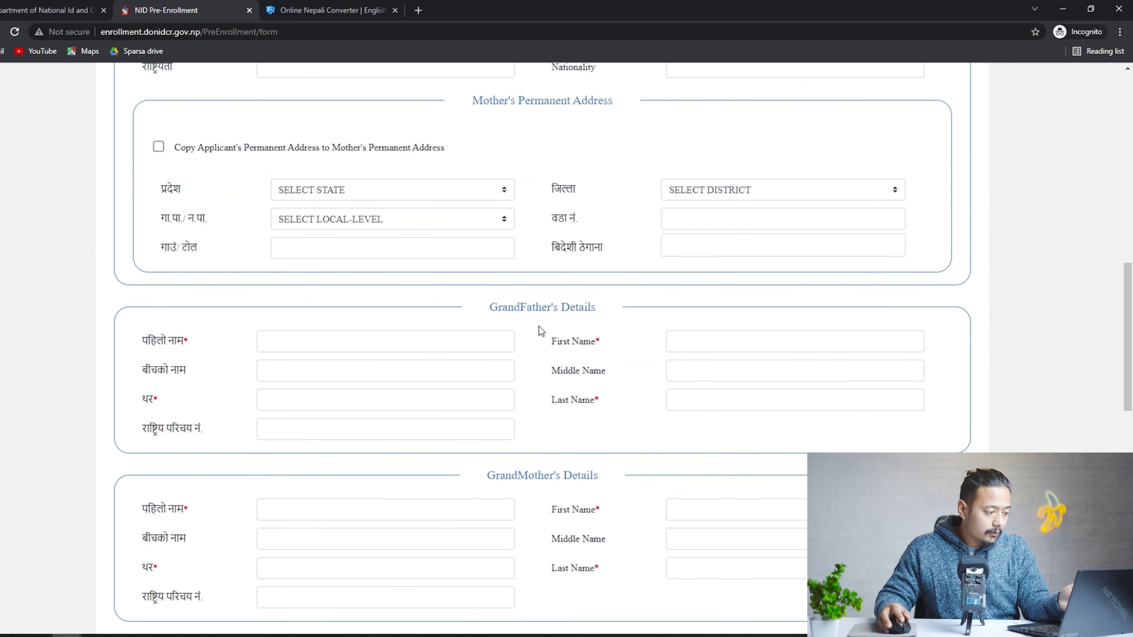
triple_click(486, 310)
scroll(495, 344, "down", 4)
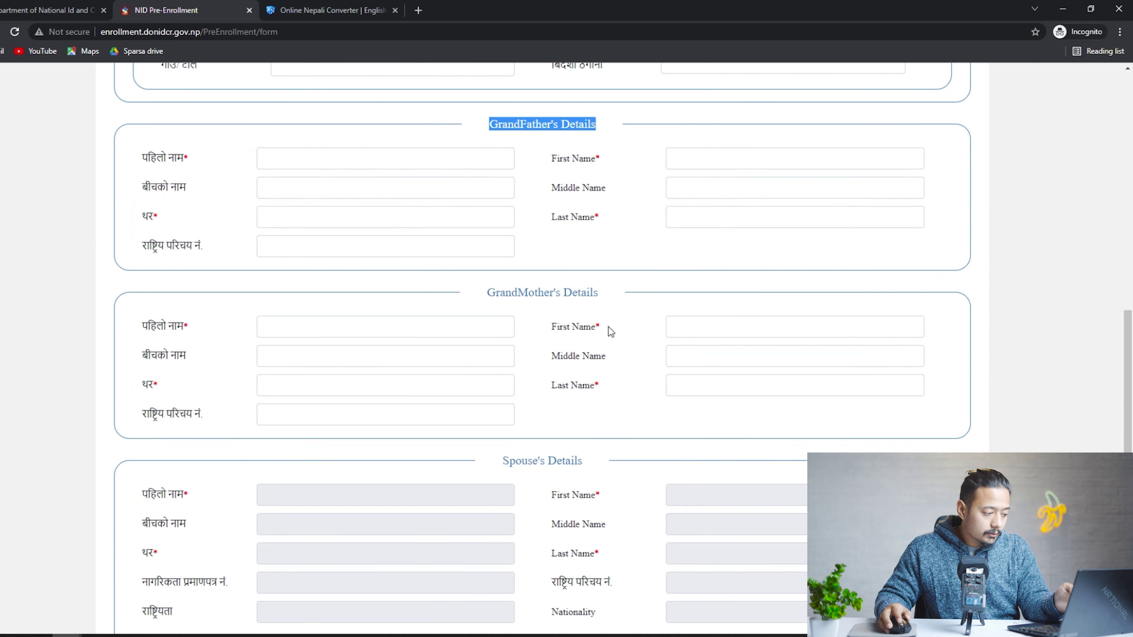
scroll(540, 329, "down", 4)
triple_click(598, 285)
scroll(629, 312, "down", 9)
scroll(598, 345, "down", 1)
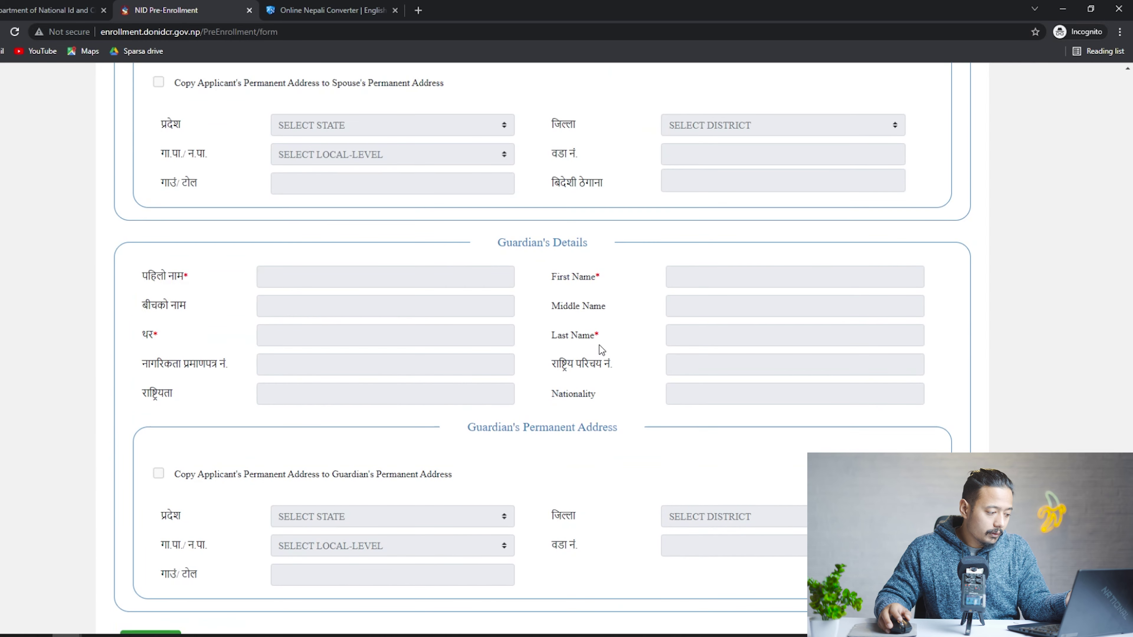
scroll(662, 326, "up", 17)
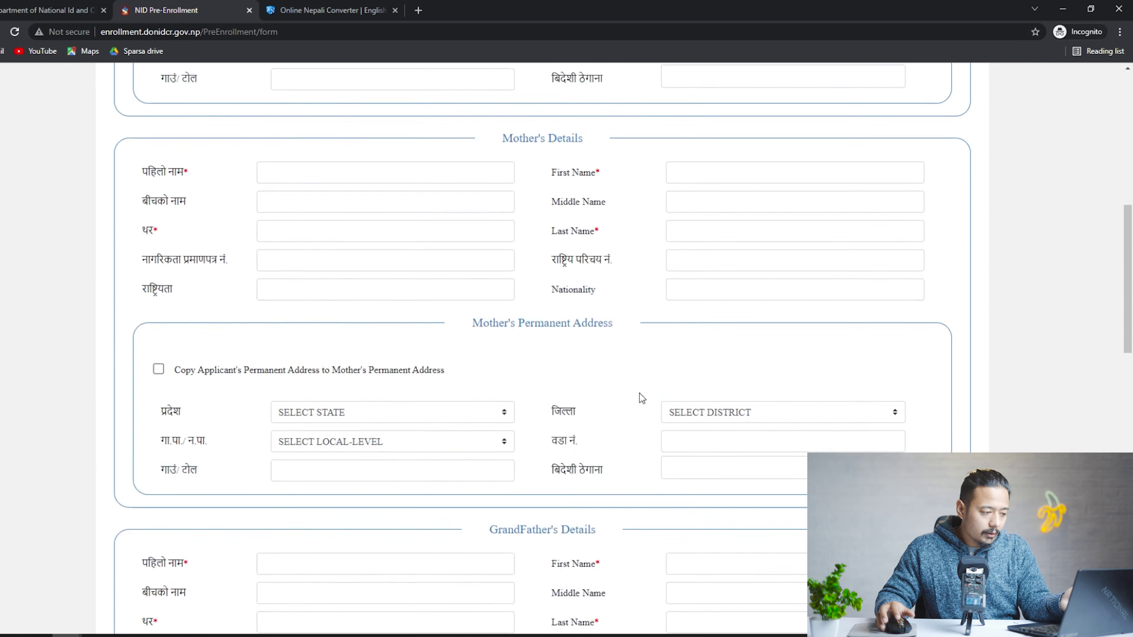
scroll(651, 398, "up", 17)
left_click(405, 285)
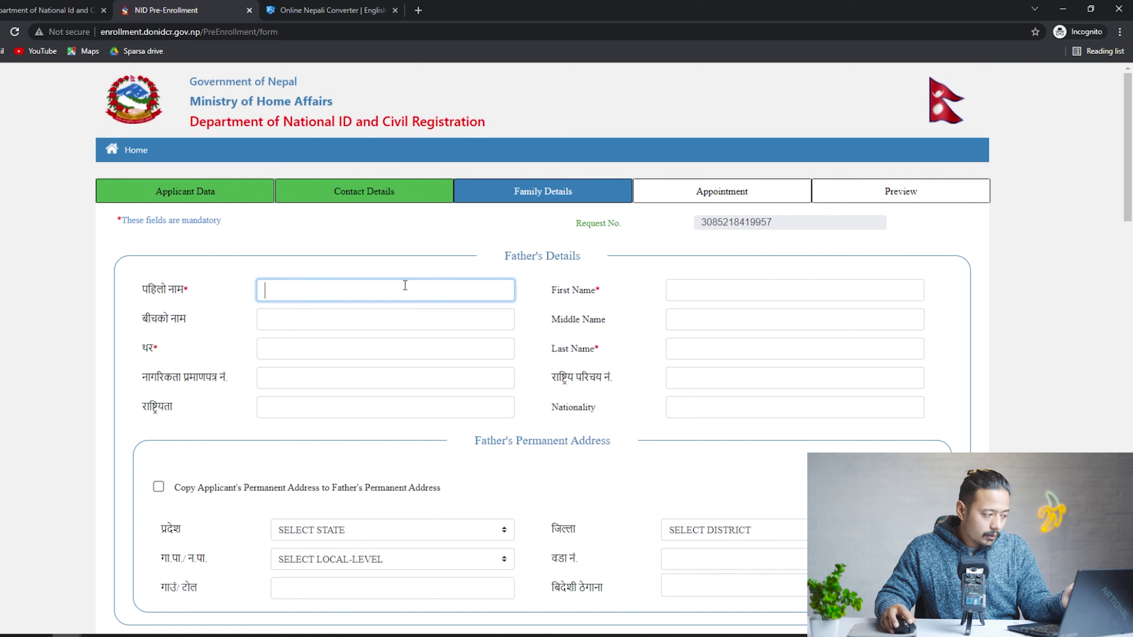
type("तेतेते")
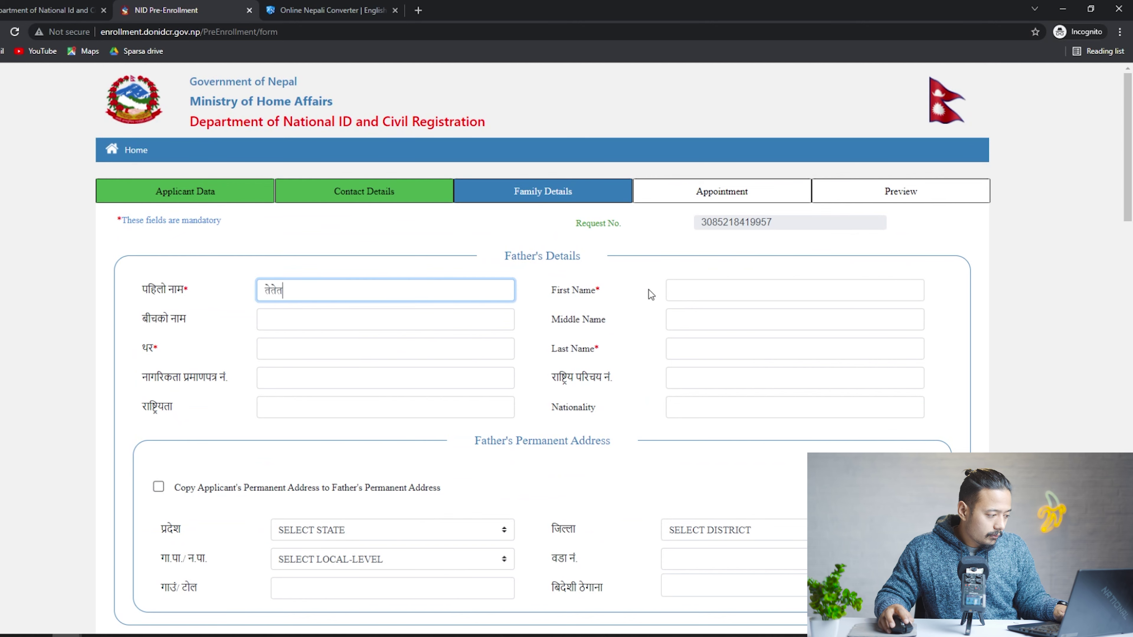
left_click(691, 292)
type("RAM")
key("Tab")
key("Tab")
type("POTE")
key("Tab")
key("Tab")
key("Tab")
Step: Enter the mother's name 'MAYA' and start the grandfather's Nepali first name
left_click(118, 220)
scroll(526, 319, "down", 3)
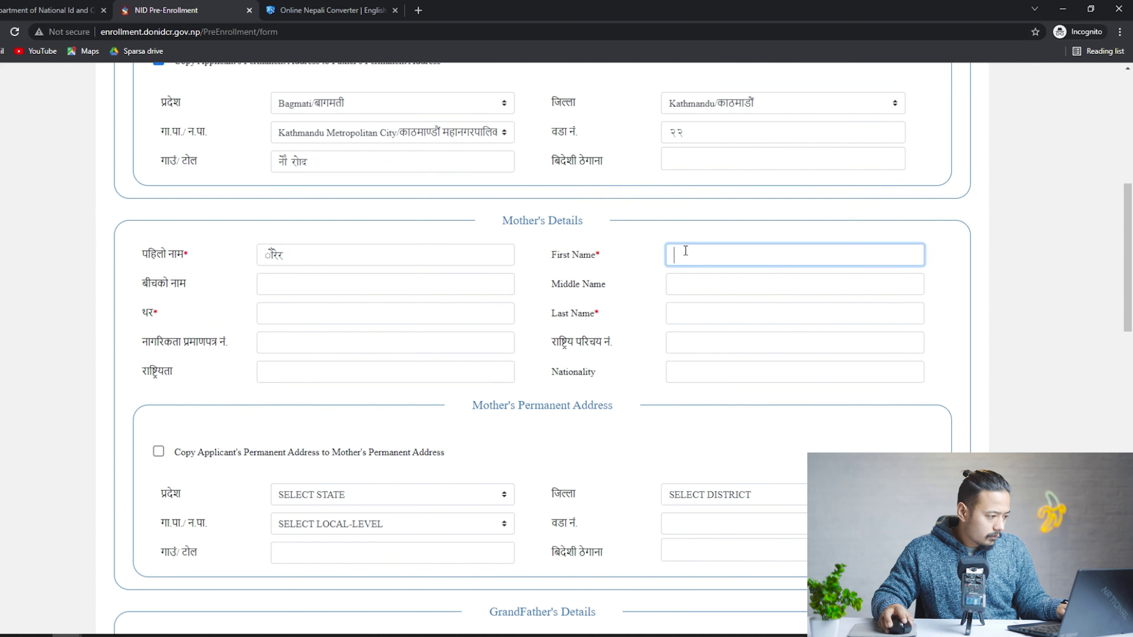
type("MAYA")
left_click(428, 318)
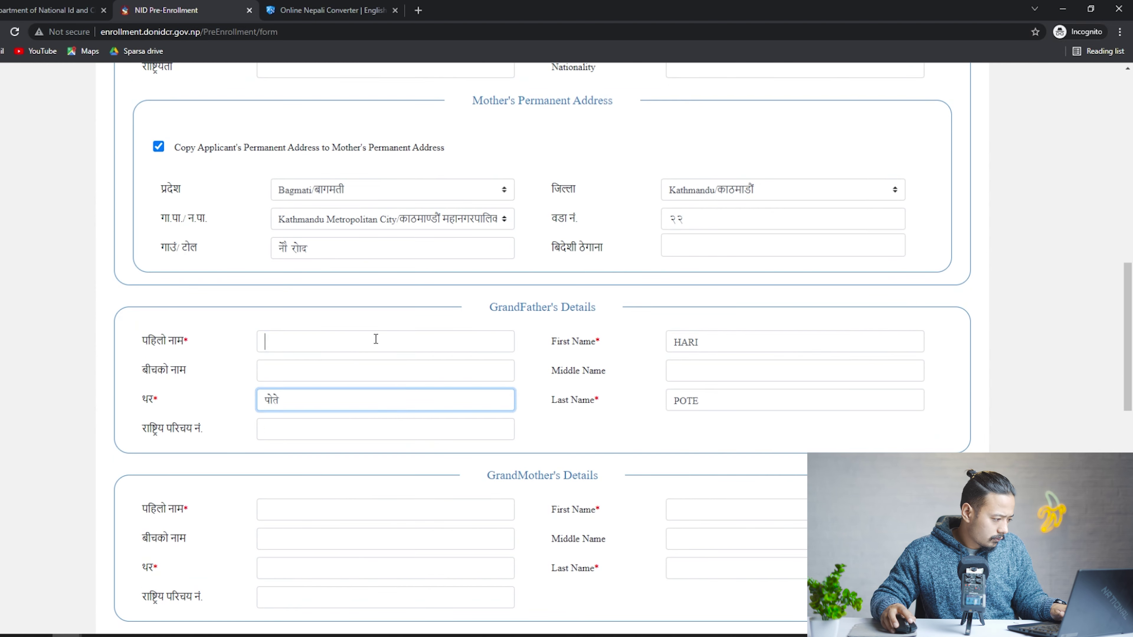
left_click(374, 337)
type("हा")
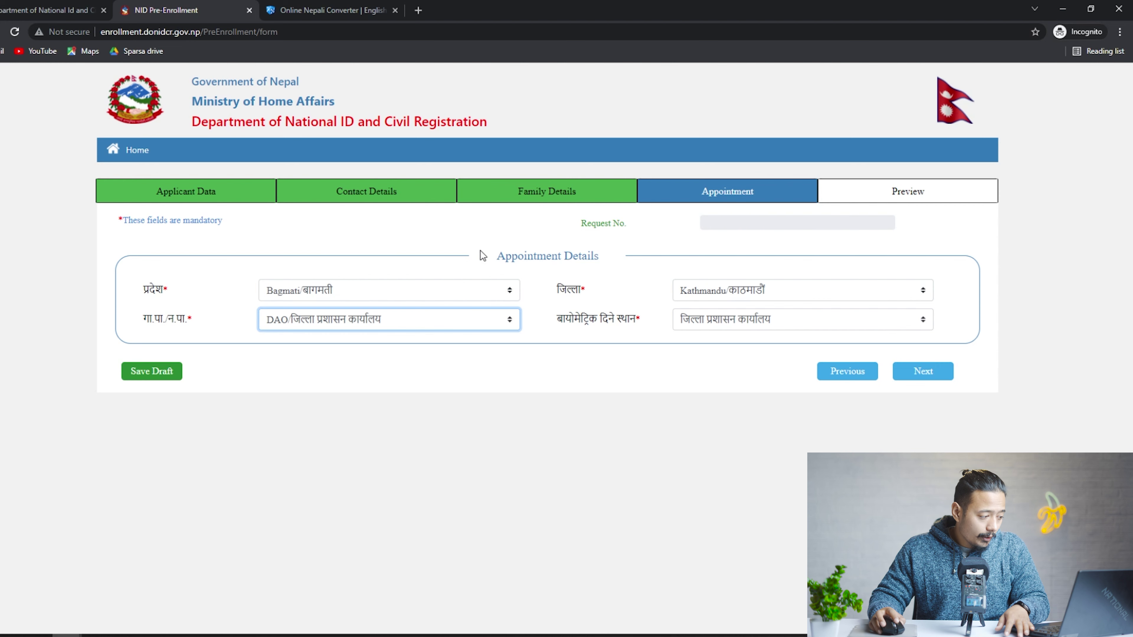
left_click(465, 286)
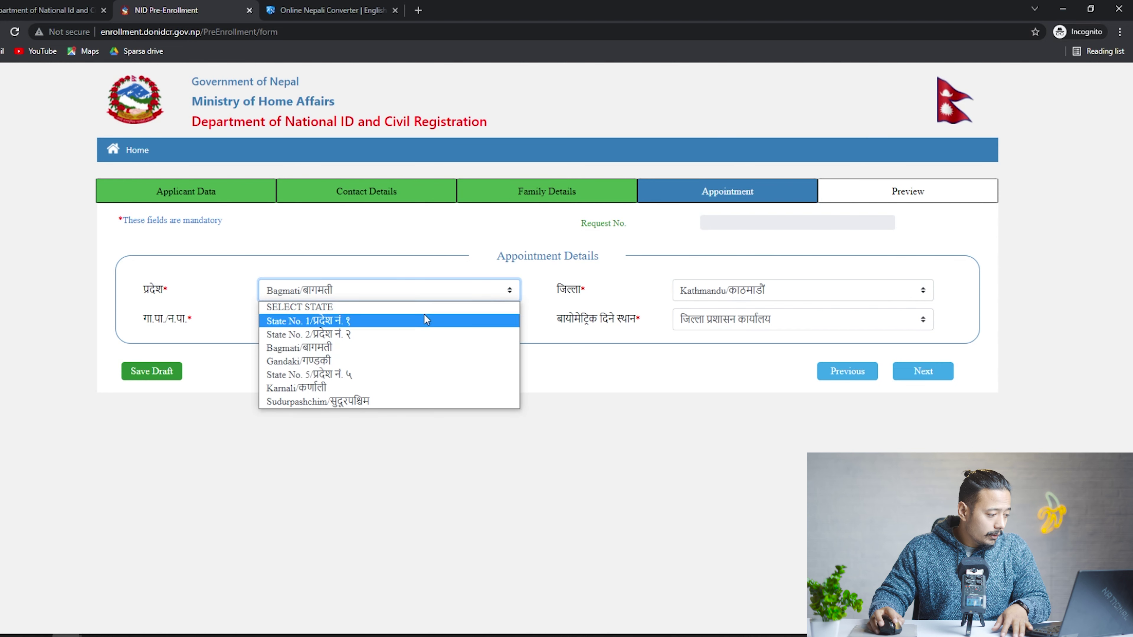
left_click(348, 346)
left_click(701, 295)
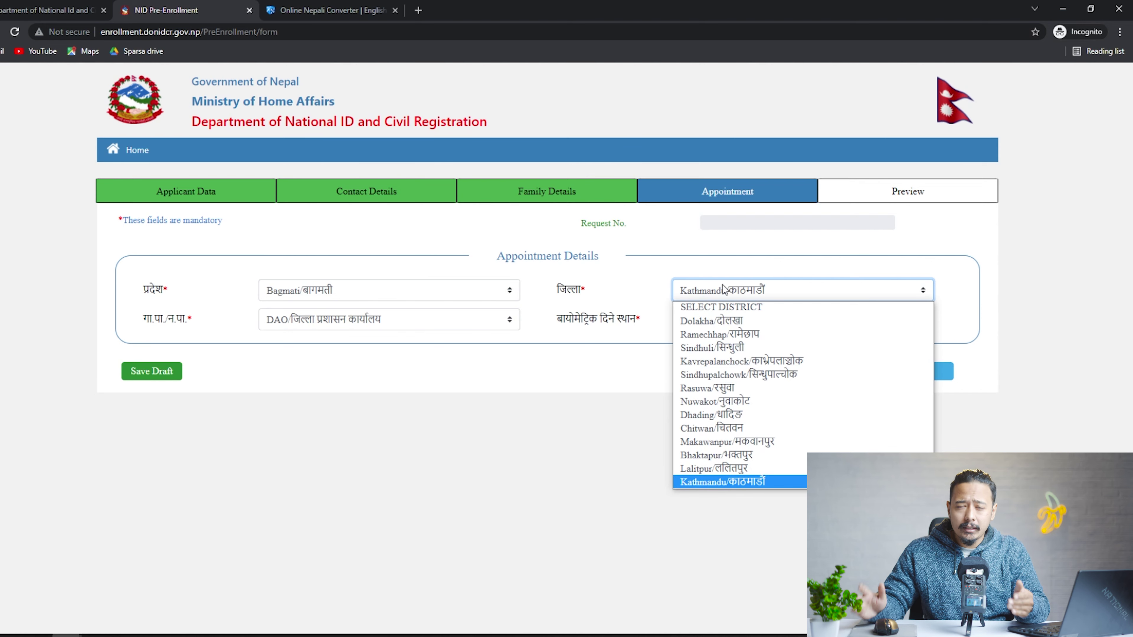
left_click(611, 550)
left_click(412, 321)
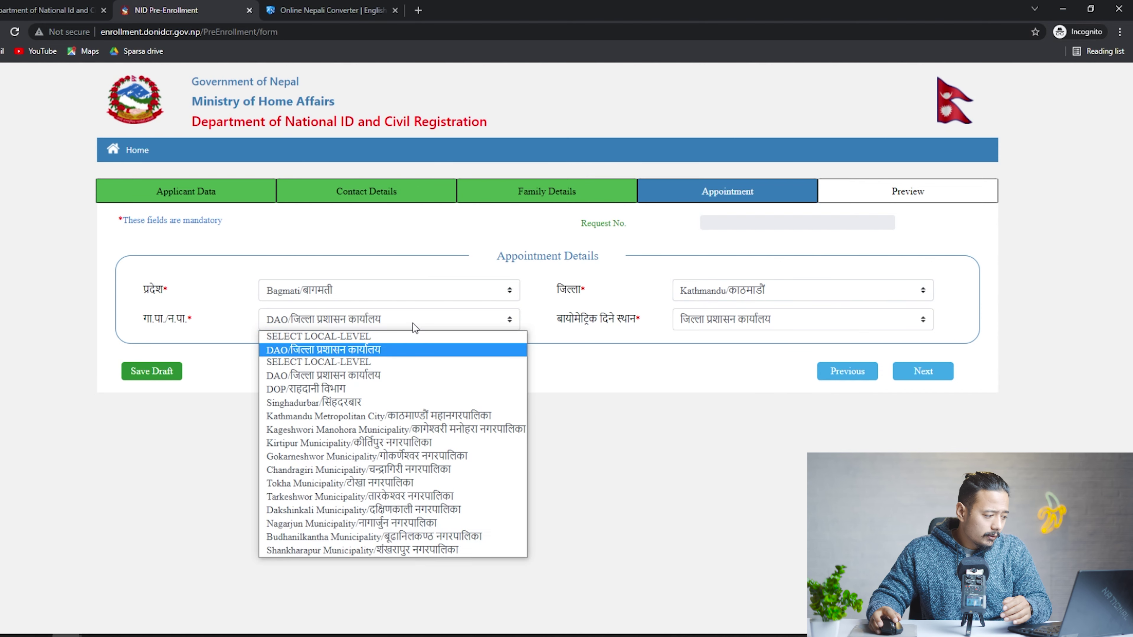
left_click(400, 354)
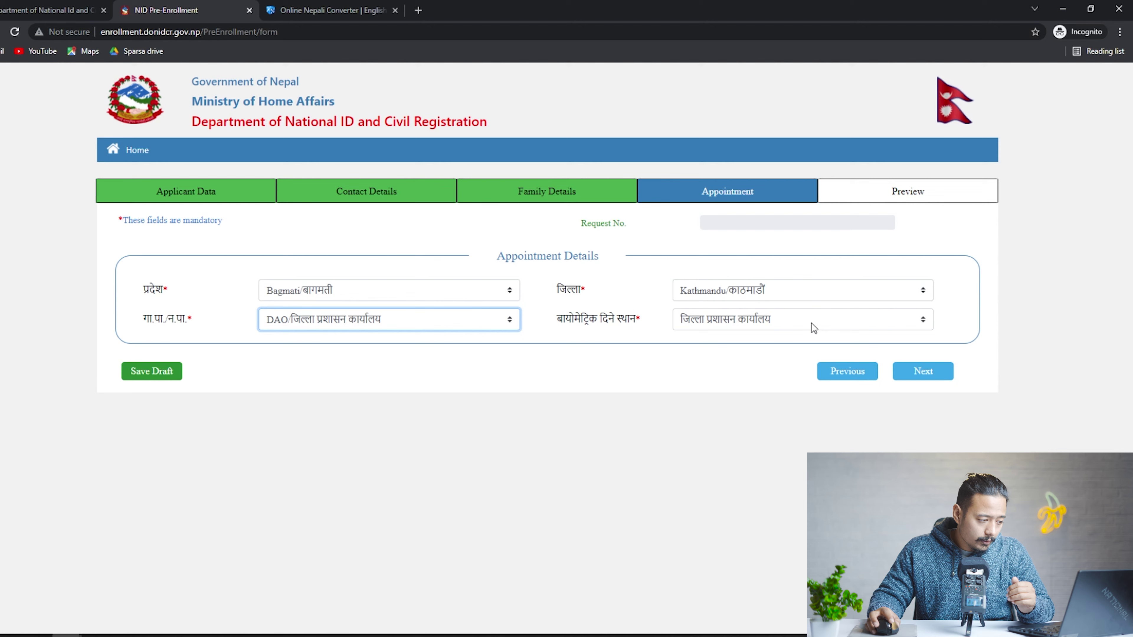
left_click(459, 319)
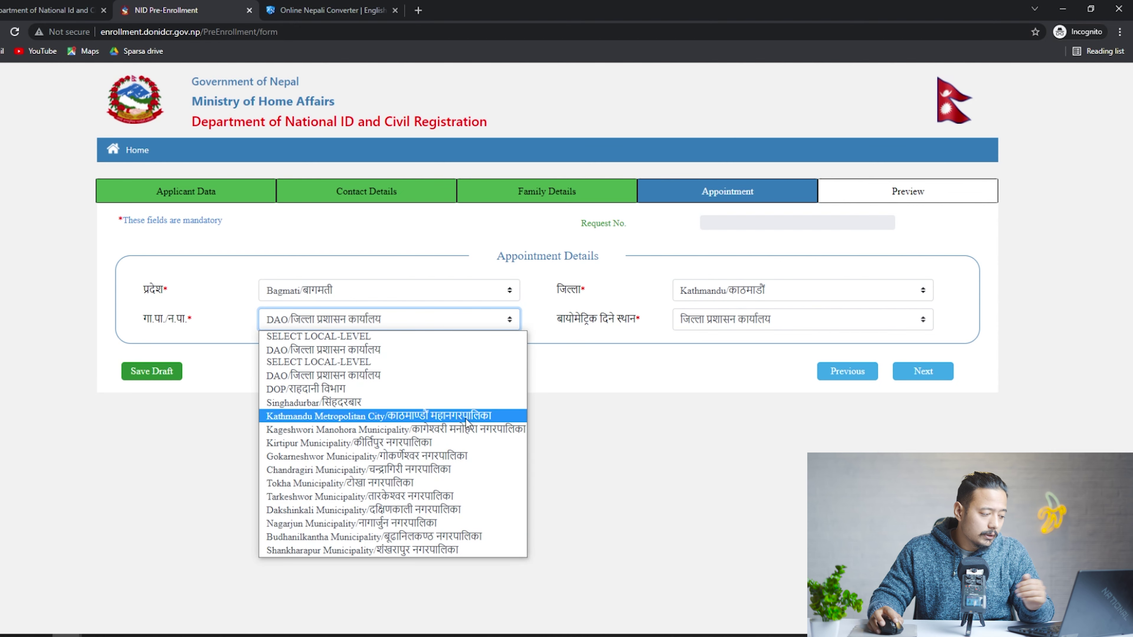
left_click(793, 318)
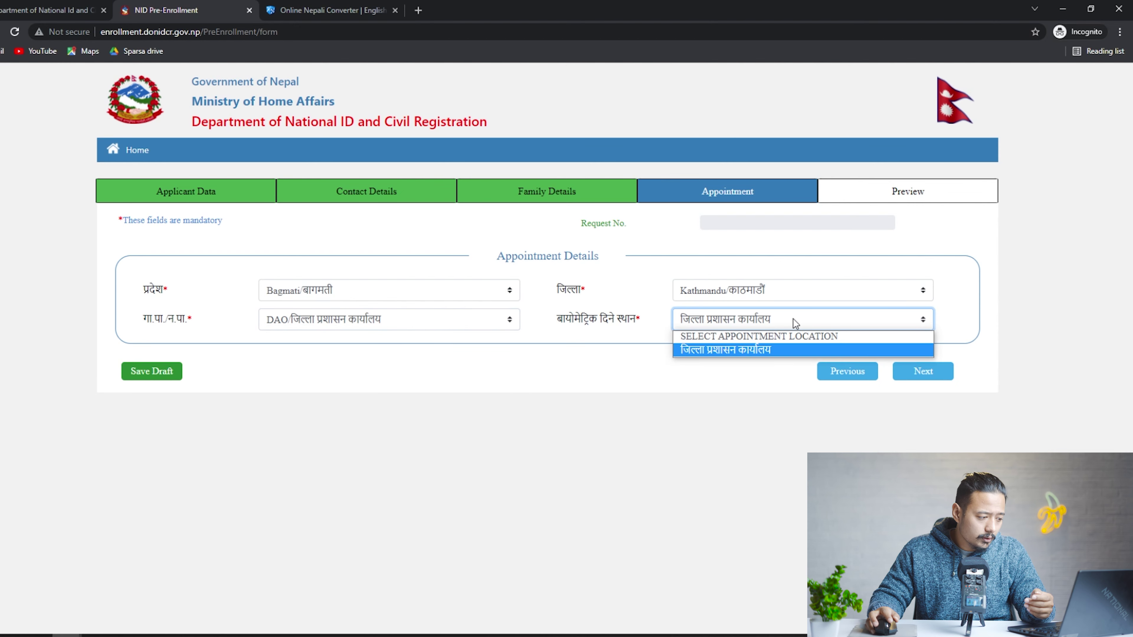
left_click(784, 352)
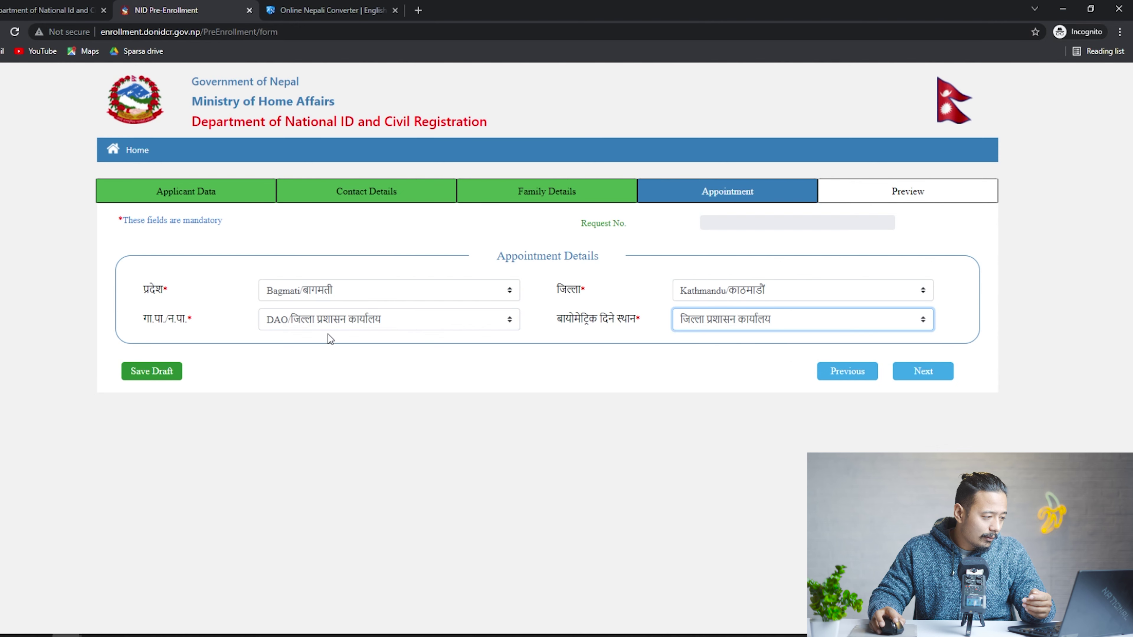
left_click(791, 318)
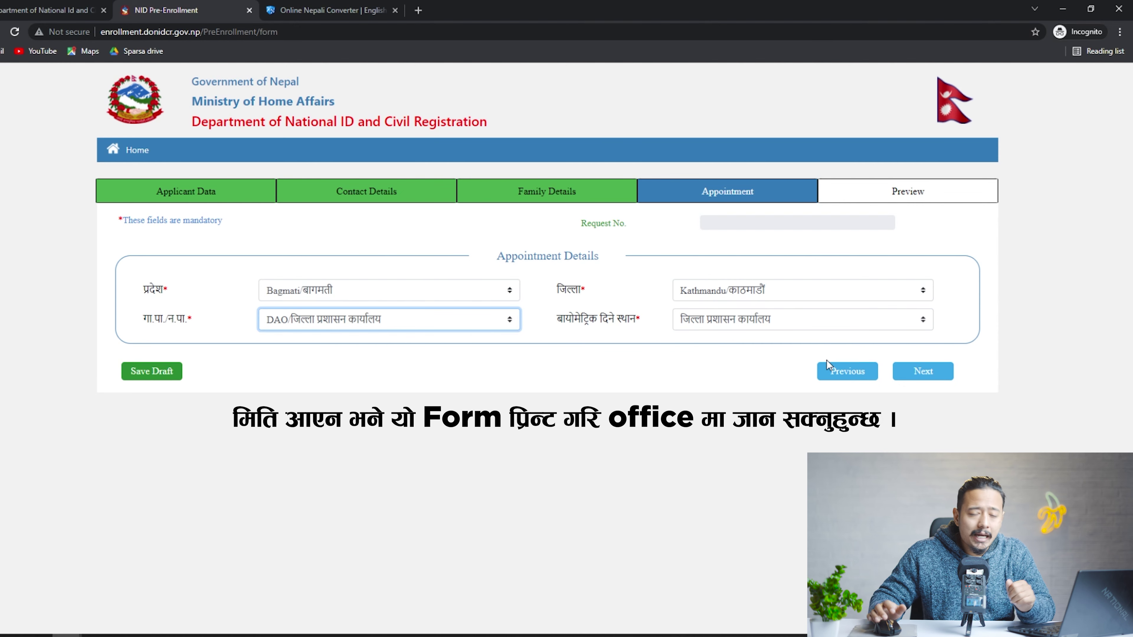
Step: Go from Appointment to the Preview page and scroll through the filled form
left_click(935, 379)
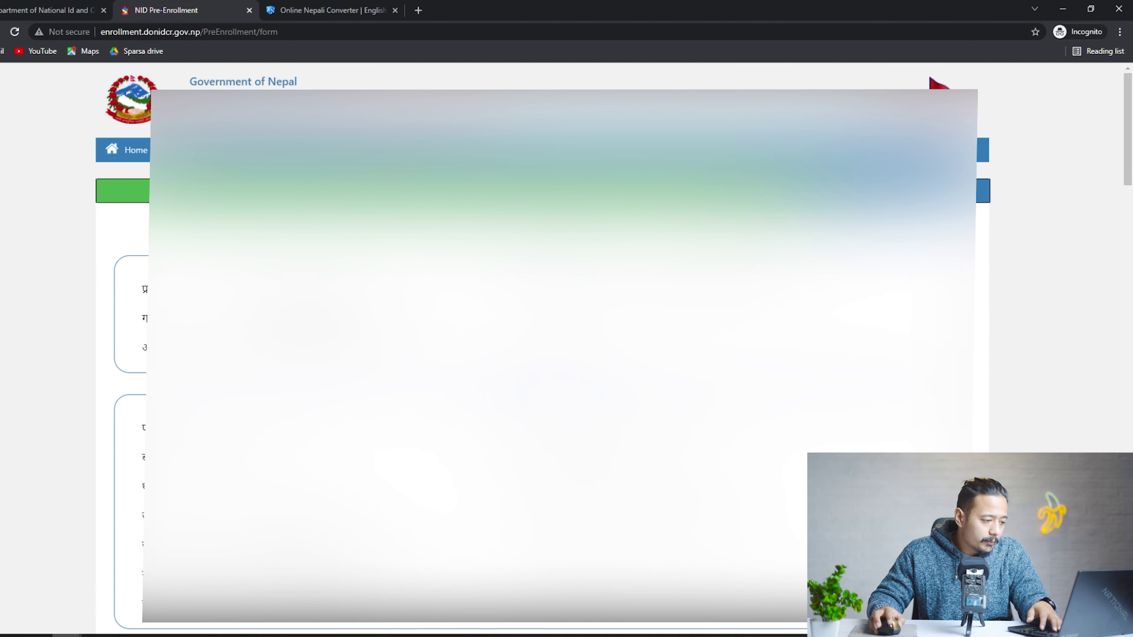
scroll(543, 312, "down", 3)
scroll(542, 312, "down", 3)
scroll(542, 312, "up", 8)
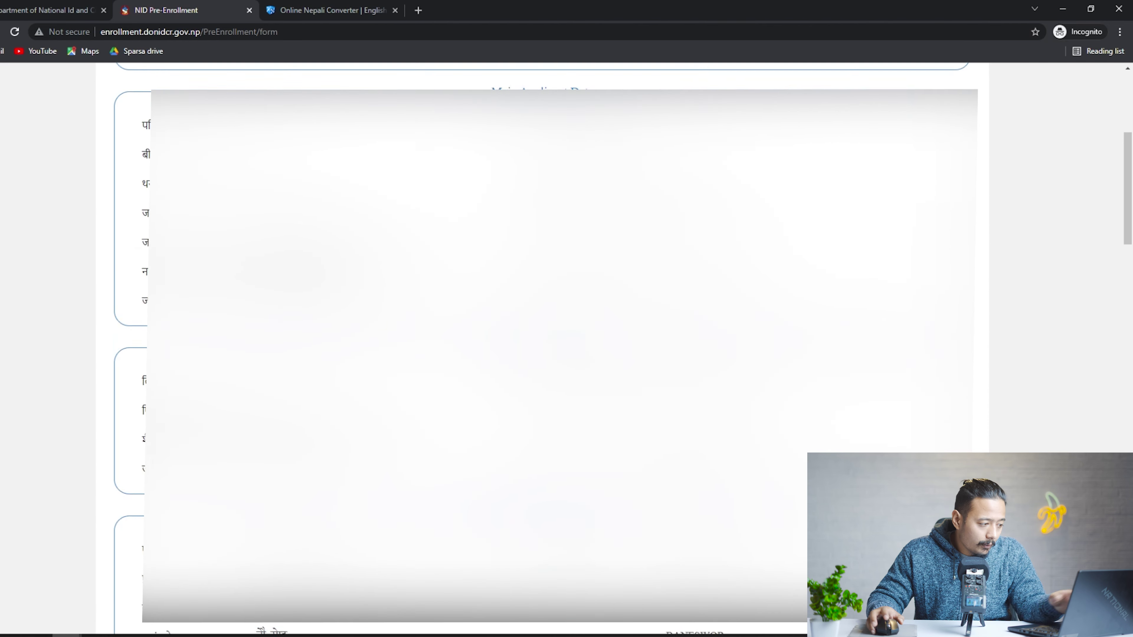
scroll(825, 338, "down", 15)
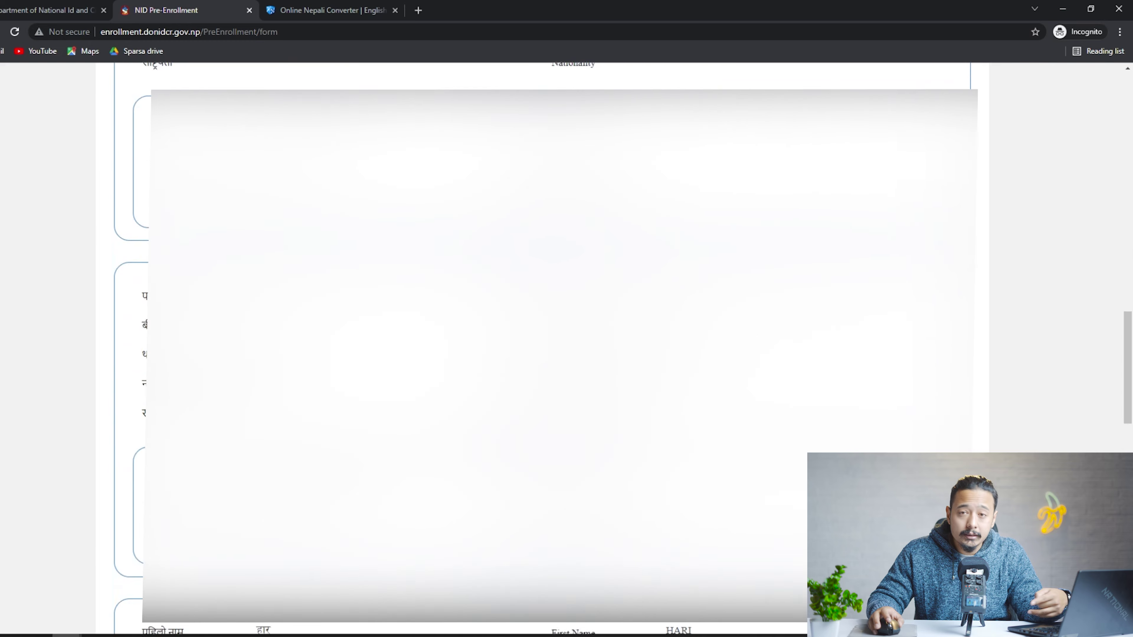
scroll(822, 334, "down", 20)
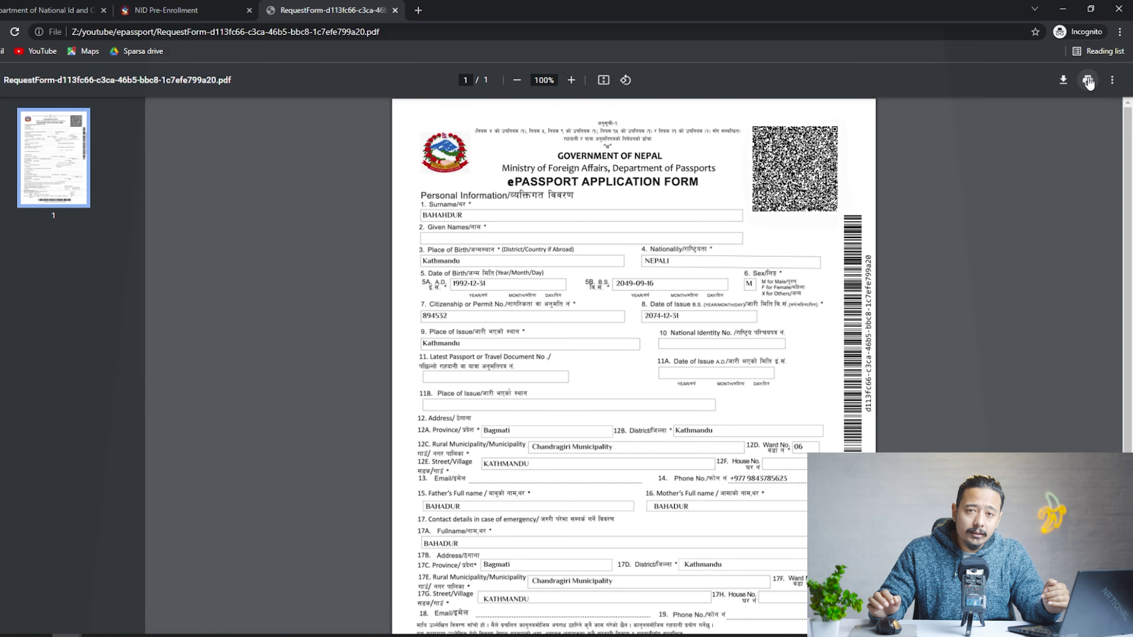
Step: Save the request form via Print as 'Save as PDF', then download another copy
left_click(1088, 79)
left_click(894, 103)
left_click(883, 119)
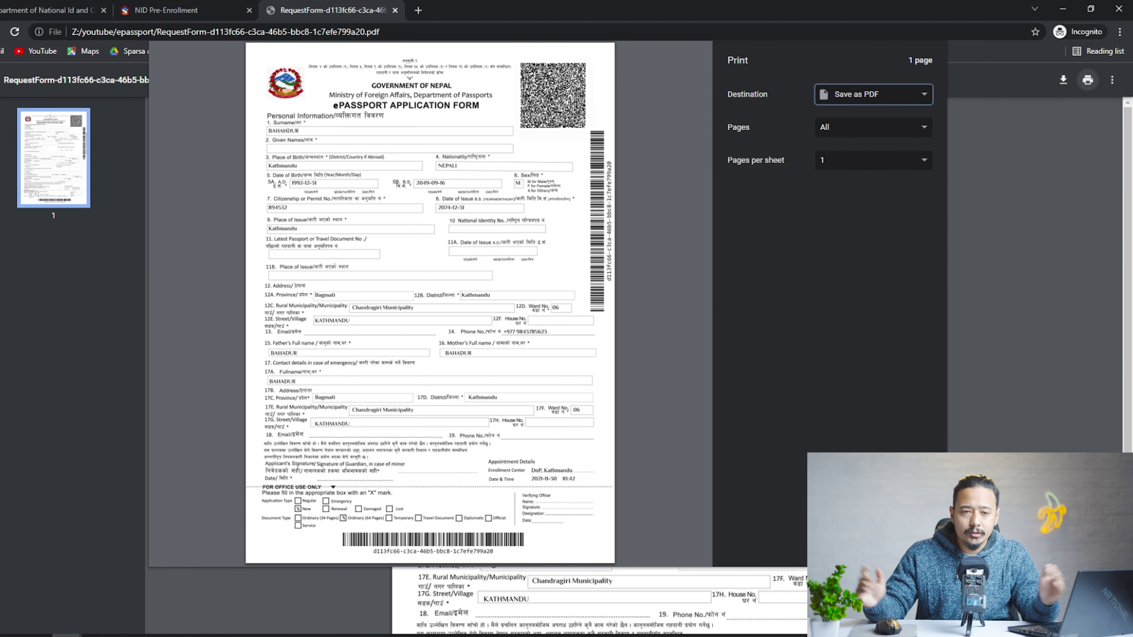
key("Return")
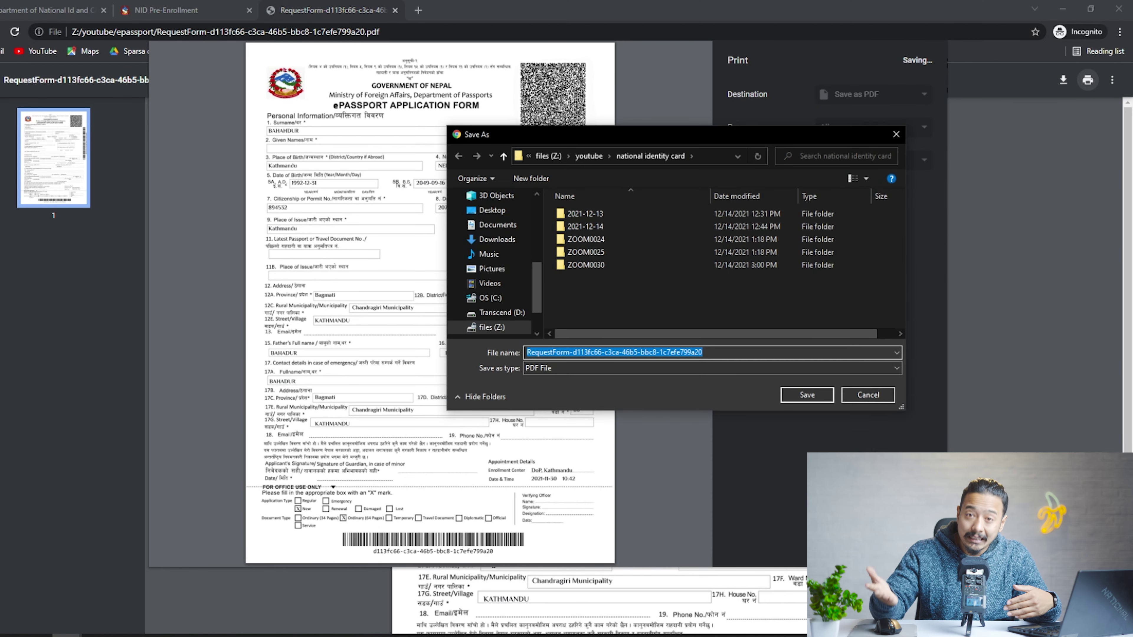
left_click(807, 395)
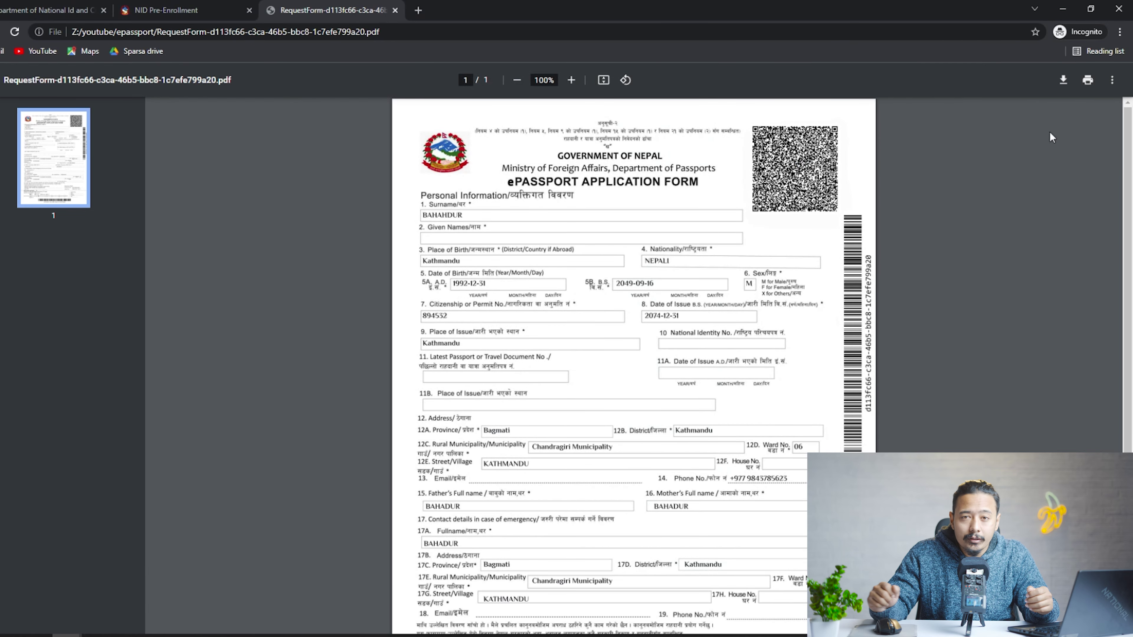
left_click(1063, 80)
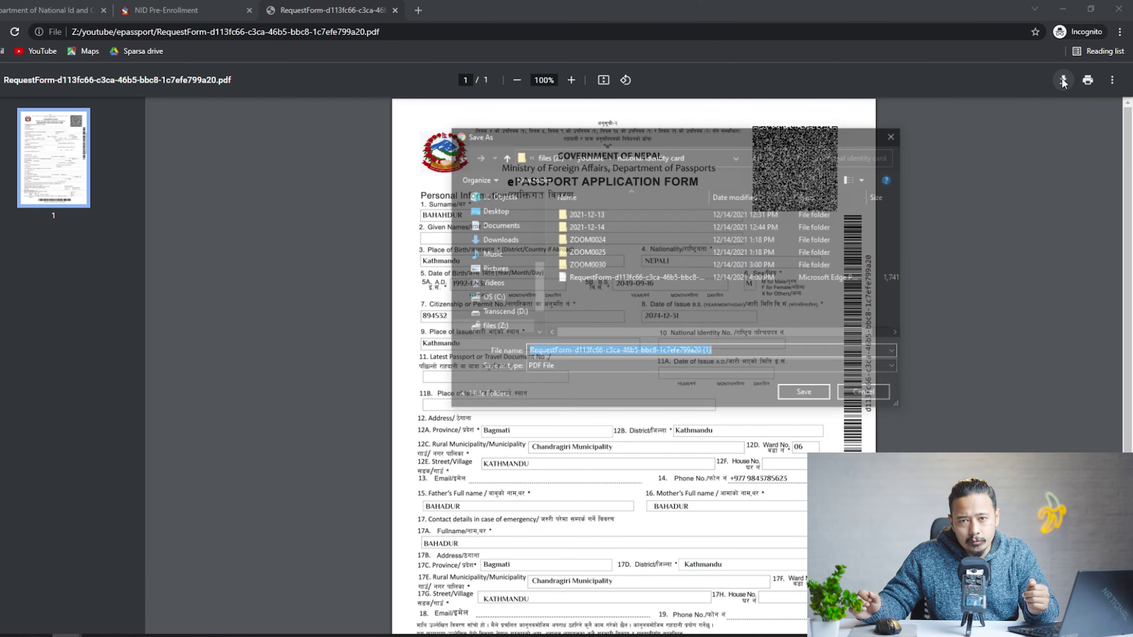
left_click(818, 394)
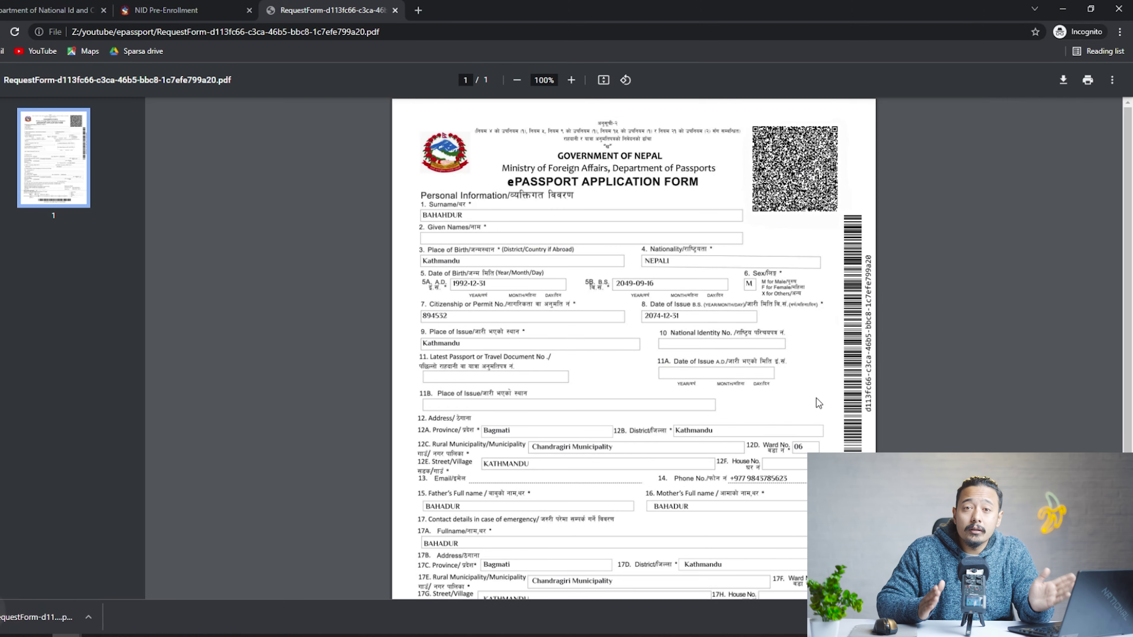